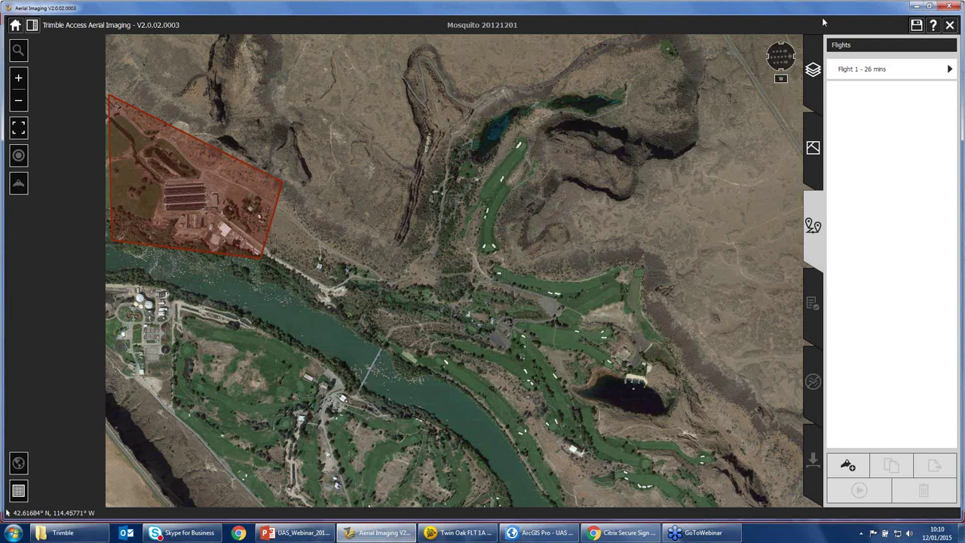
Show the project's map layers and highlight the Mission 1 area, followed by Avoidance zone 1, on the map.
click(813, 69)
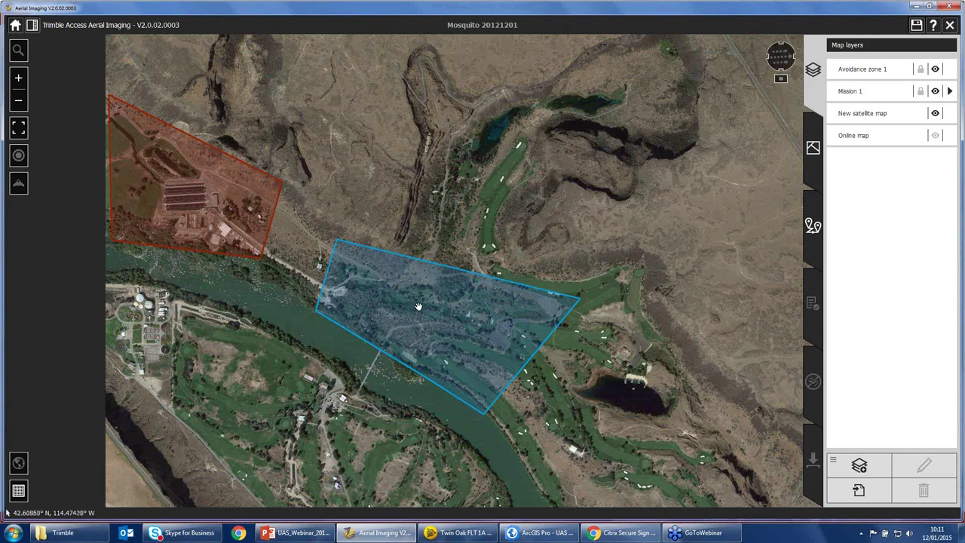
click(507, 358)
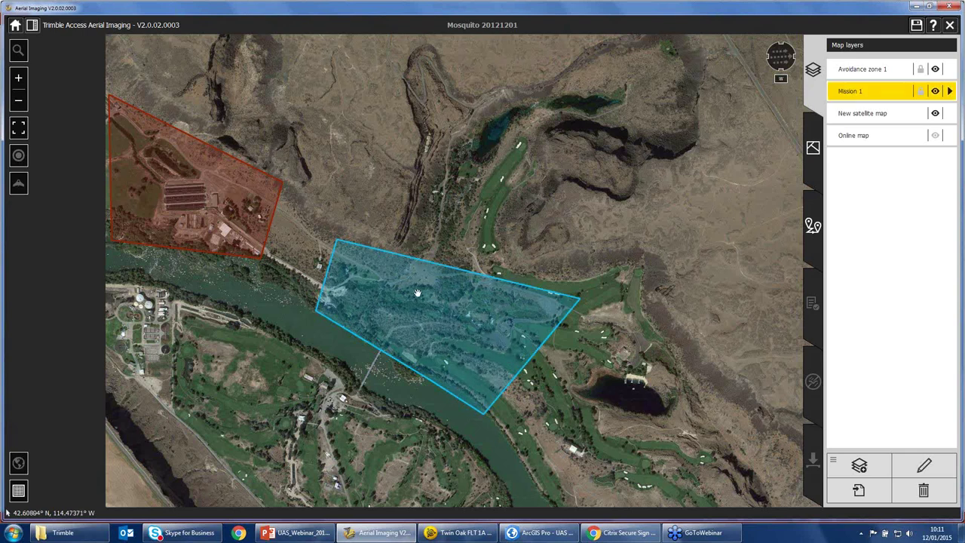
click(232, 206)
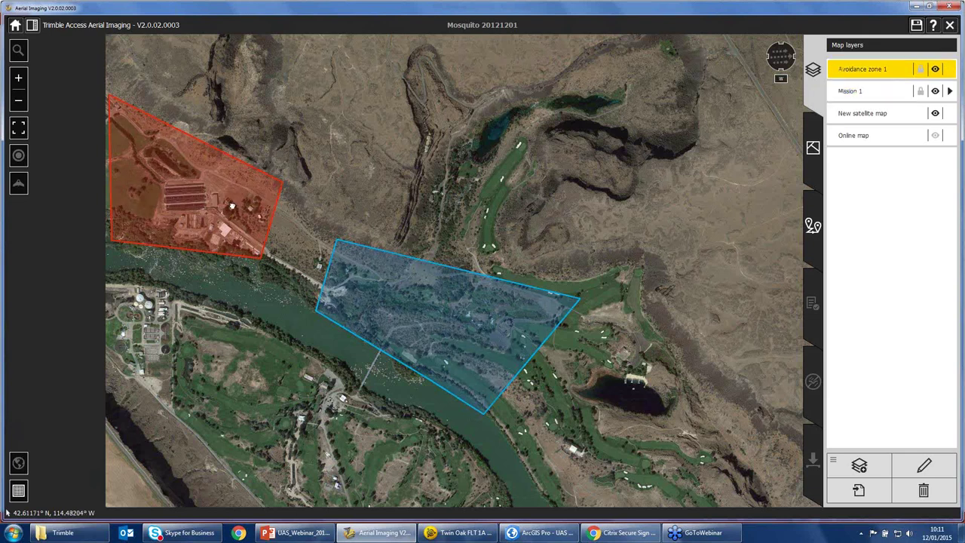
Try drawing a five-corner polygon mission area around the pond north of Mission 1, and discard it.
click(859, 466)
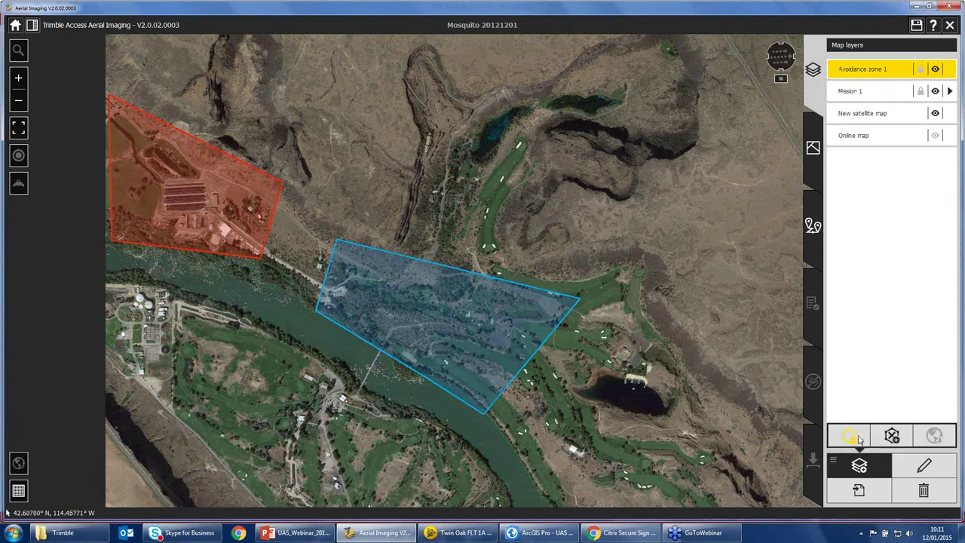
click(852, 437)
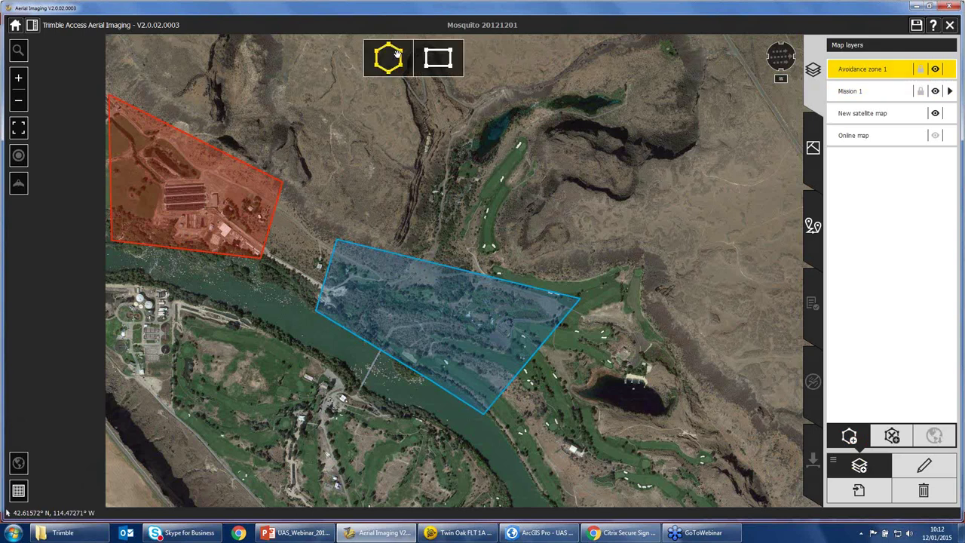
click(508, 89)
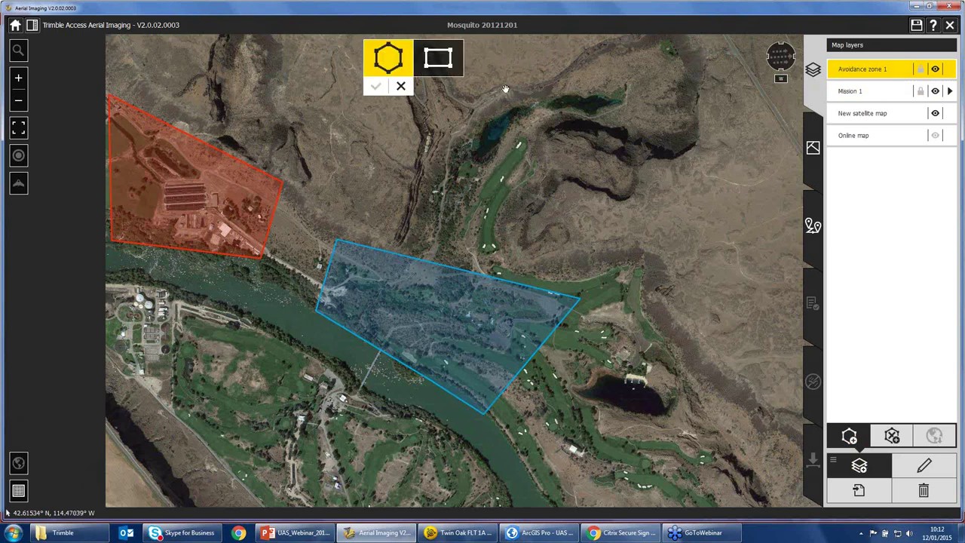
click(454, 138)
click(451, 179)
click(549, 186)
click(554, 119)
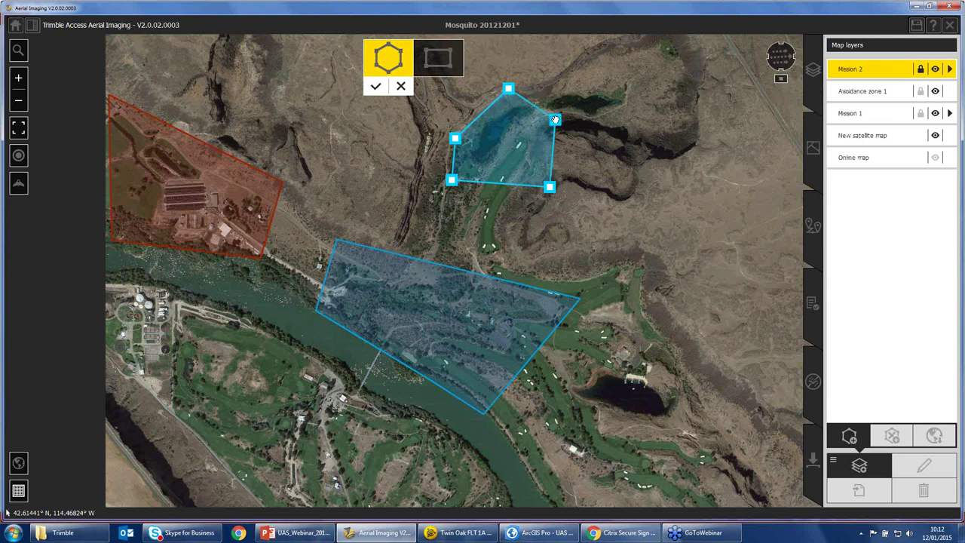
click(400, 86)
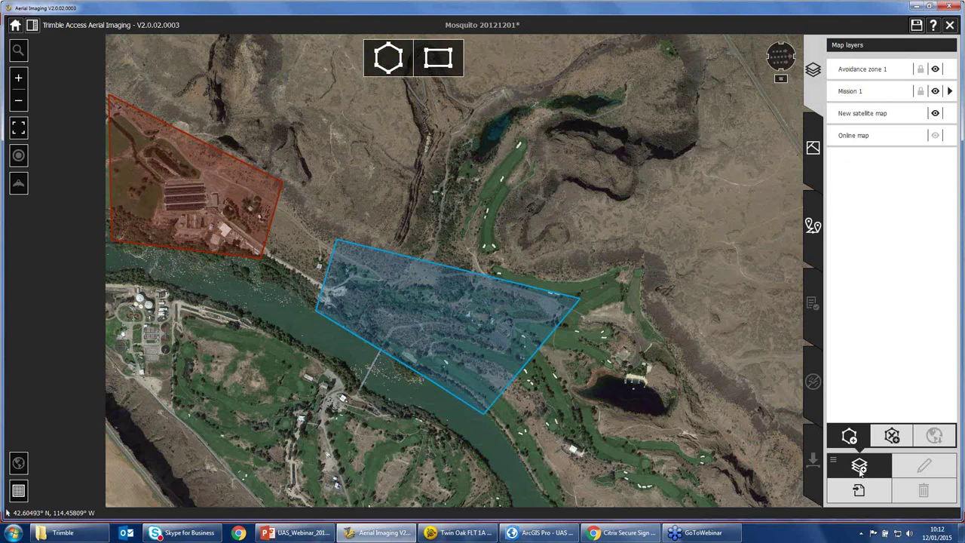
Select Mission 1 and review its camera, GSD, flight height and image overlap settings.
click(463, 313)
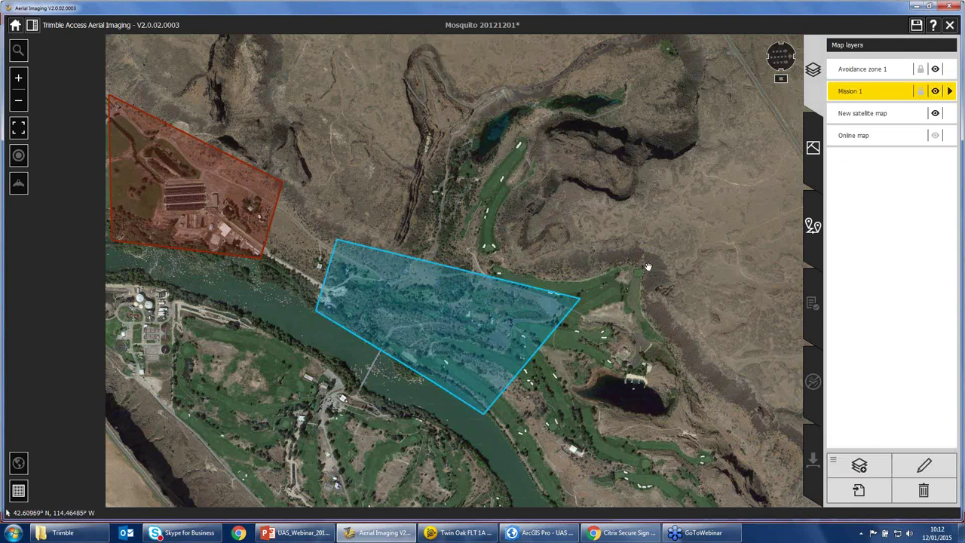
click(949, 90)
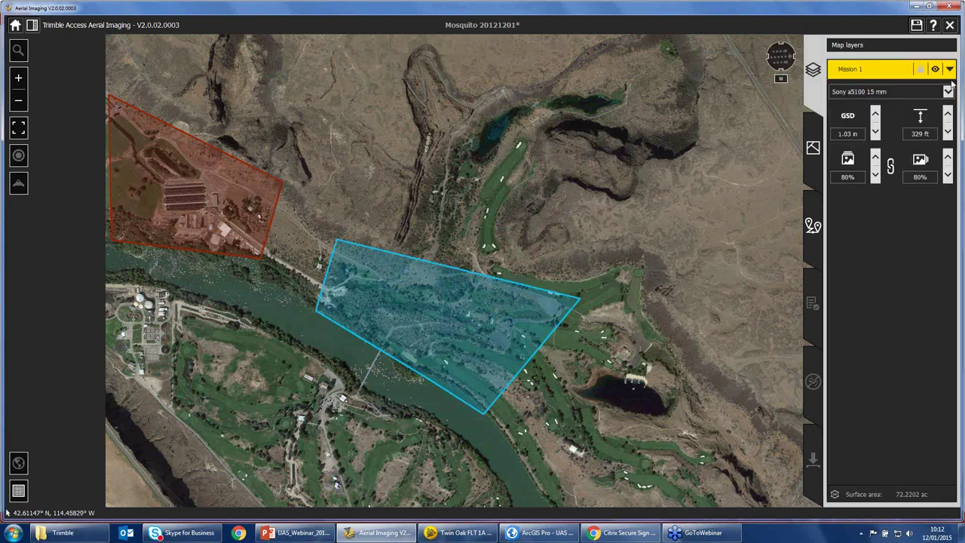
click(922, 95)
click(884, 119)
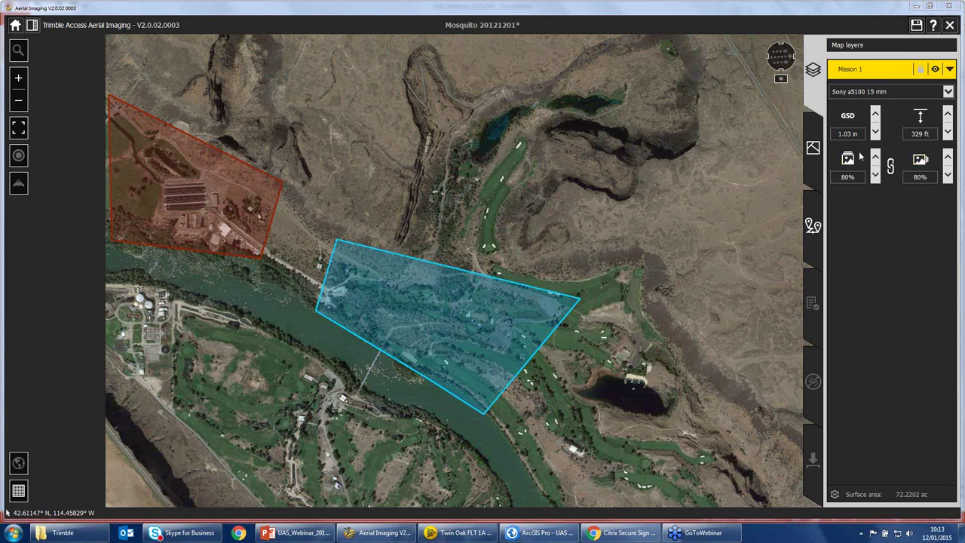
click(948, 70)
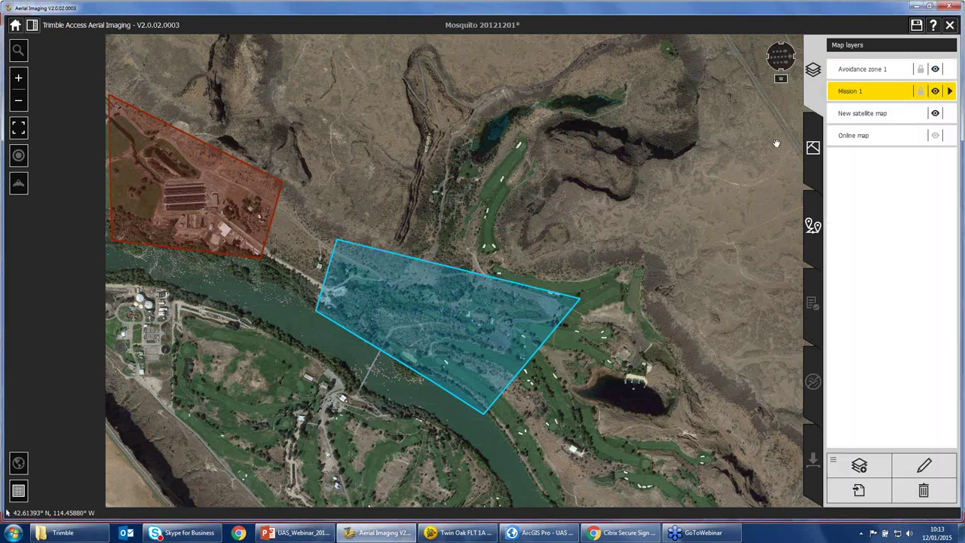
Select Block A, adjust the wind direction to rotate its flight lines, and expand the block's settings.
click(813, 148)
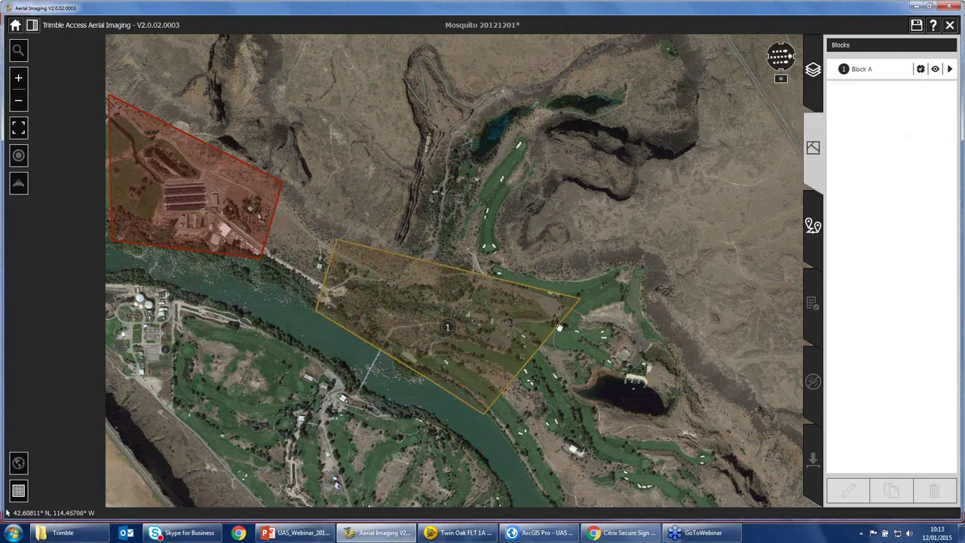
click(470, 335)
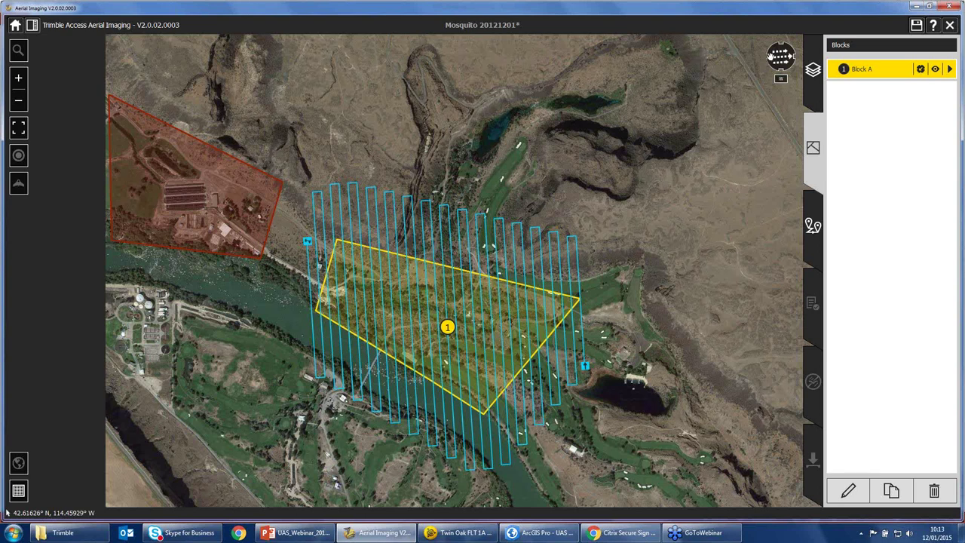
click(771, 58)
click(783, 57)
click(789, 57)
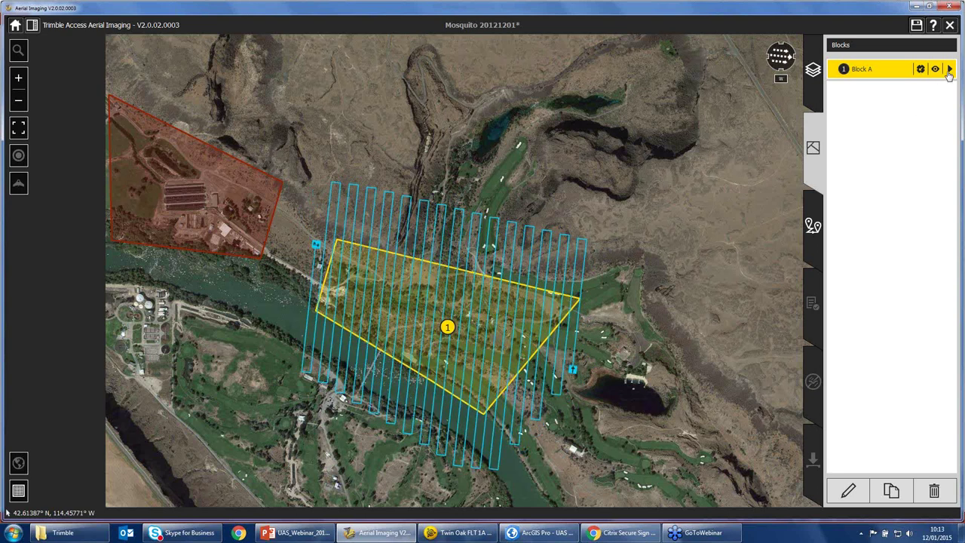
click(949, 68)
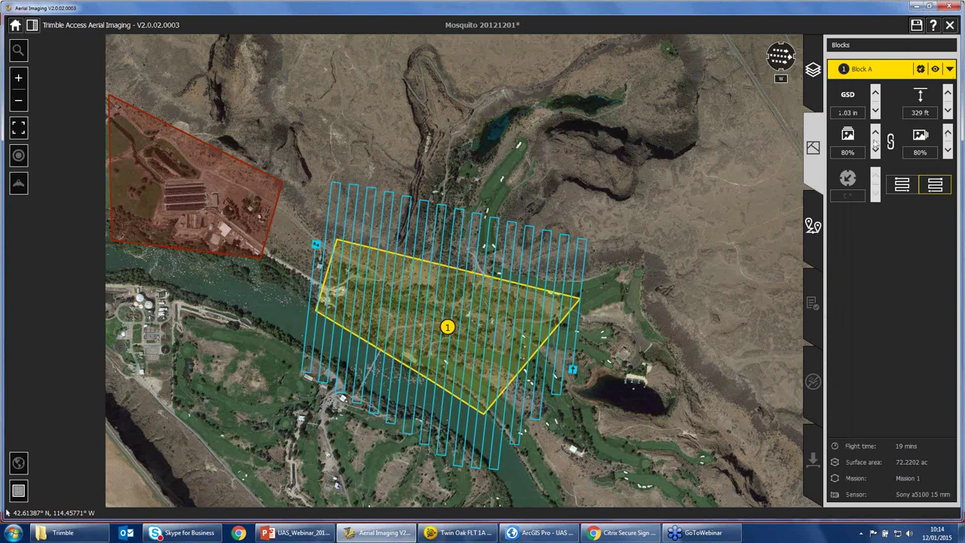
Expand Flight 1 and examine its takeoff and landing locations and flight path around Block A on the map.
click(811, 232)
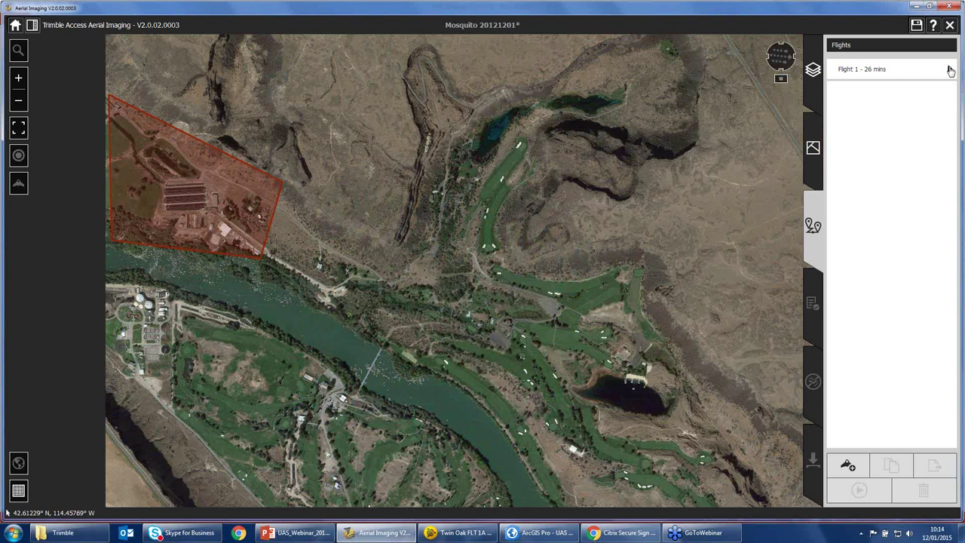
click(950, 70)
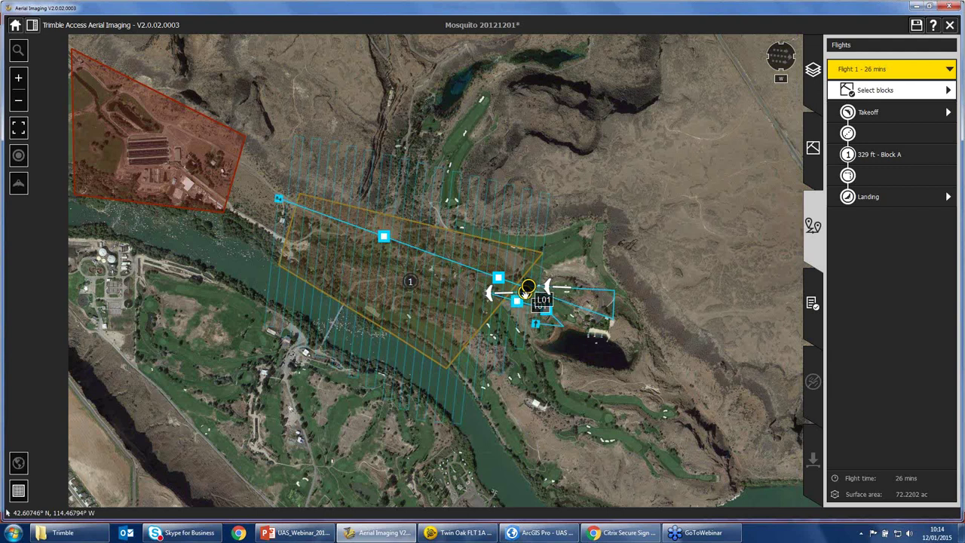
scroll(525, 290, up, 2)
scroll(526, 294, up, 2)
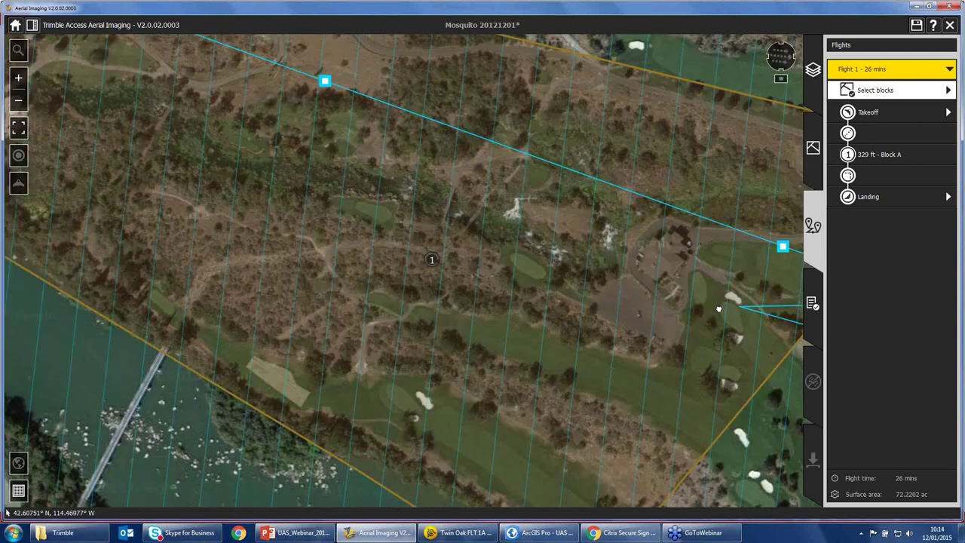
drag(624, 294, 408, 262)
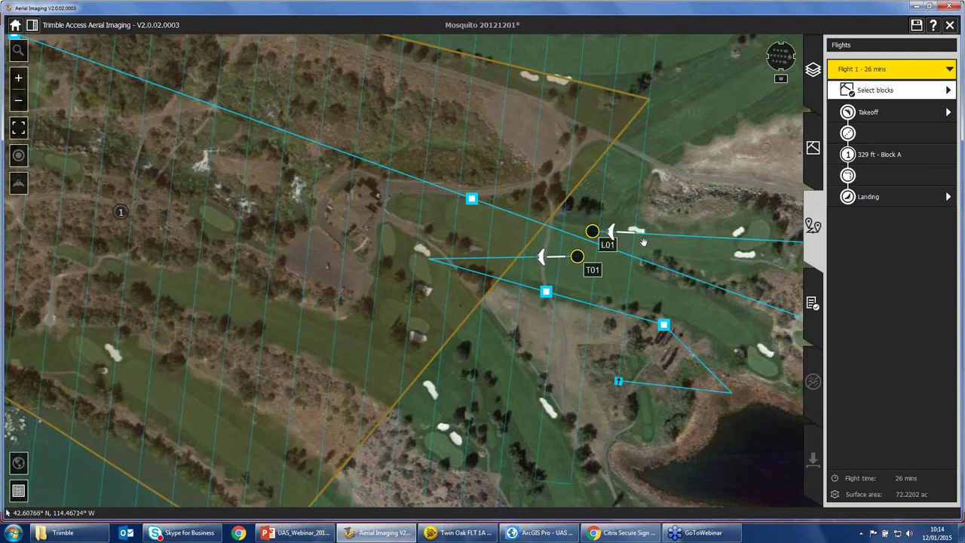
scroll(495, 256, down, 2)
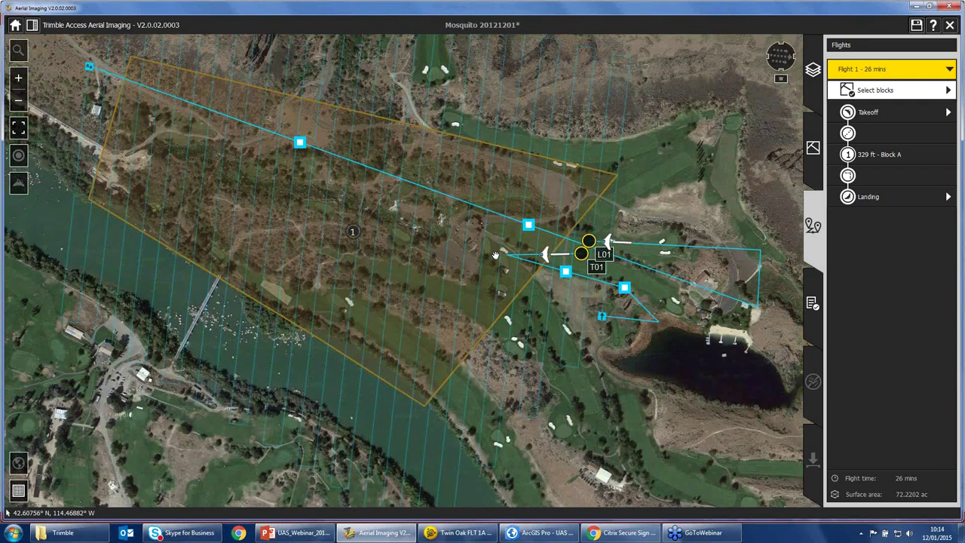
scroll(495, 256, down, 2)
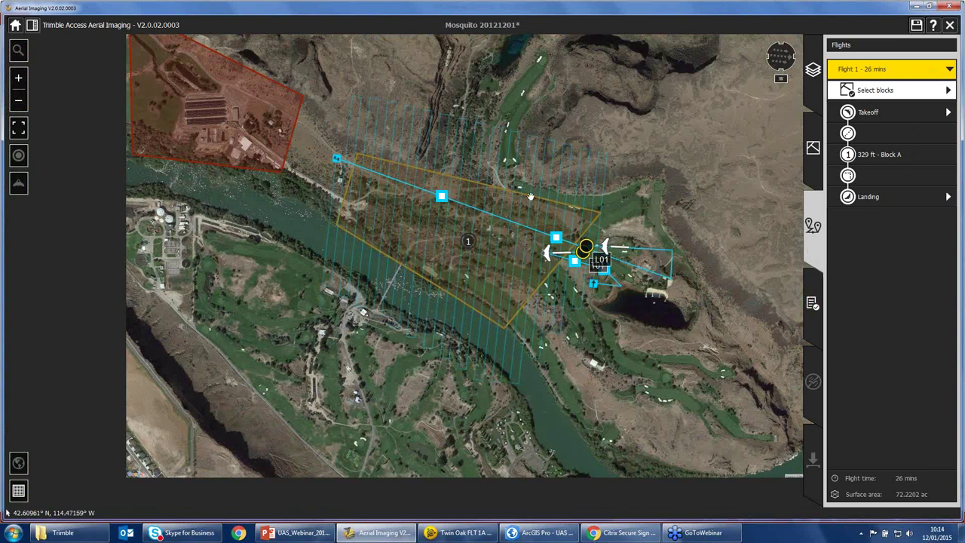
Save the project, and run the Flight 1 simulation before stopping it.
click(817, 306)
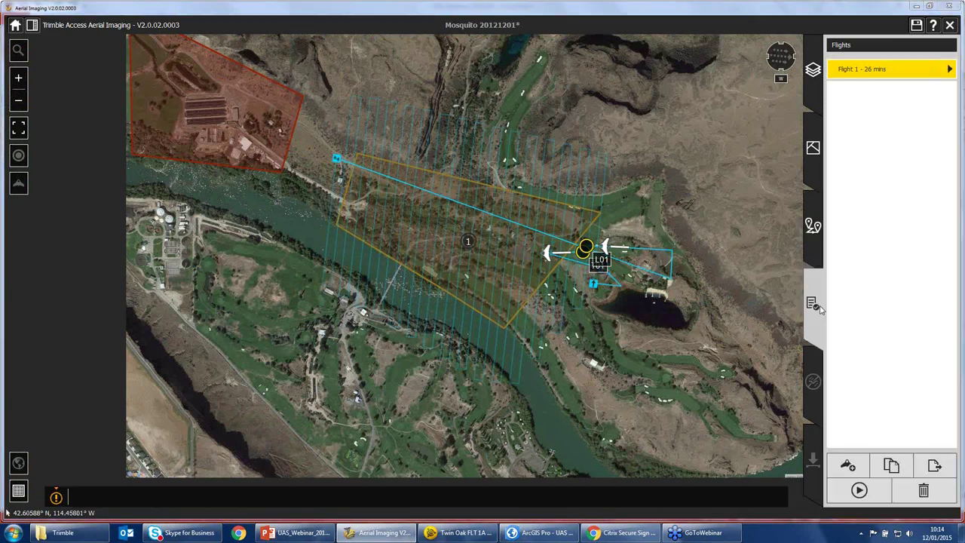
click(775, 440)
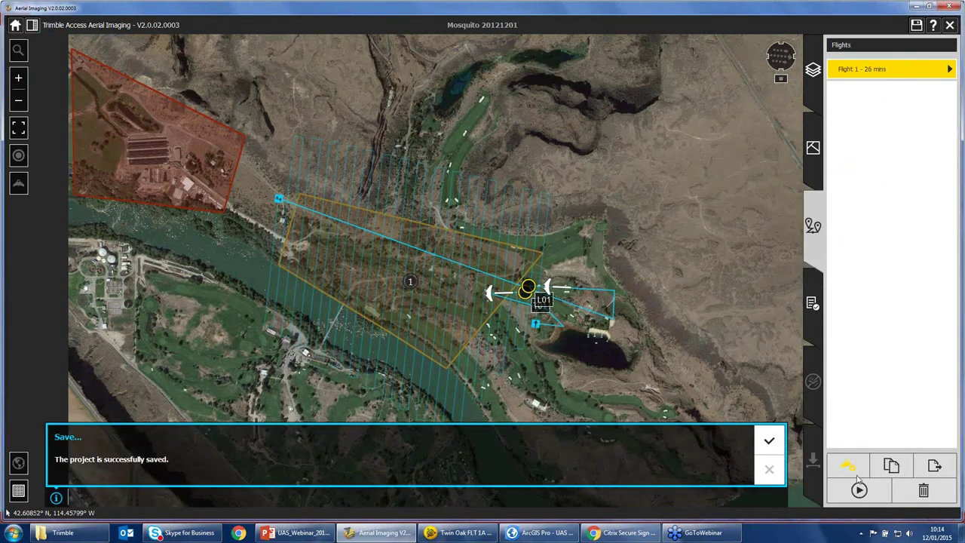
click(863, 493)
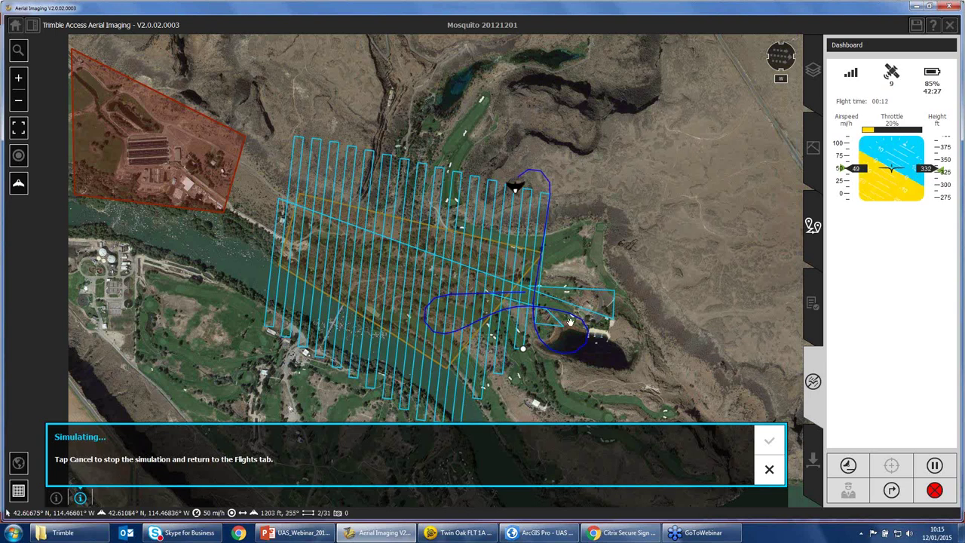
click(775, 471)
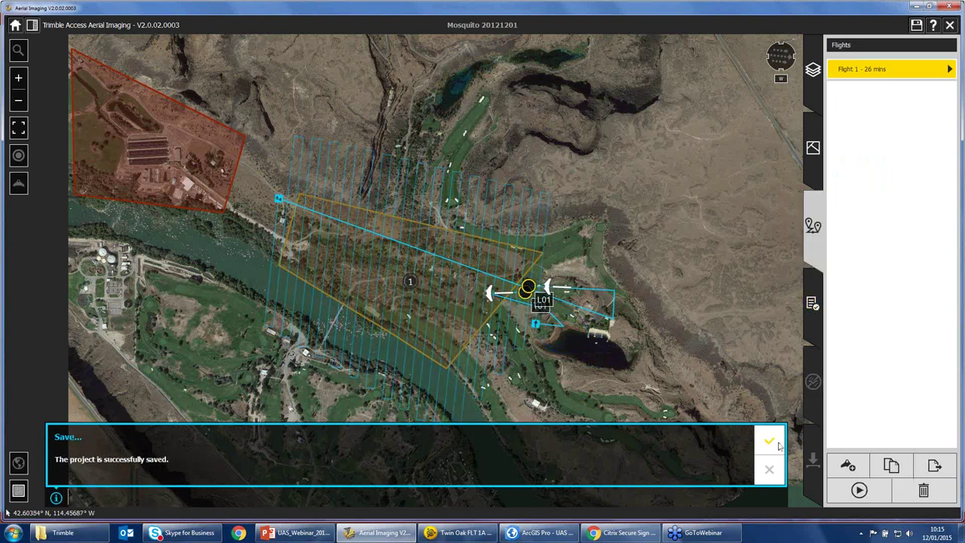
Review the Flight 1 summary, and go through the flight checklist up to the camera trigger check.
click(814, 305)
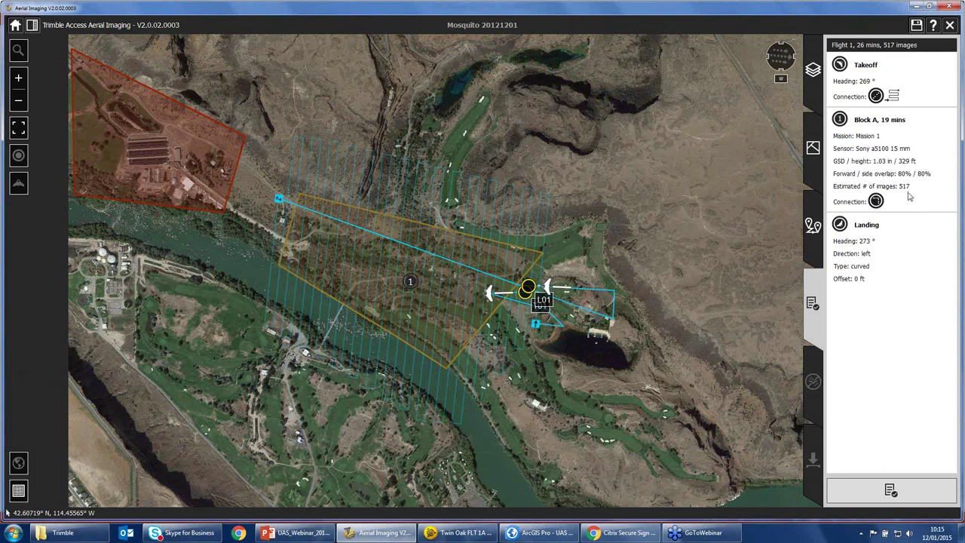
click(889, 491)
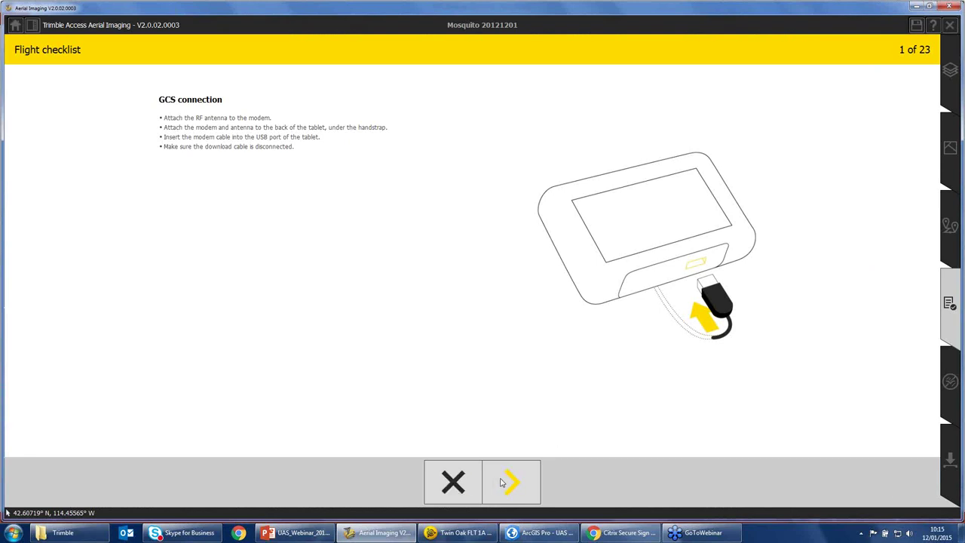
click(509, 482)
click(503, 482)
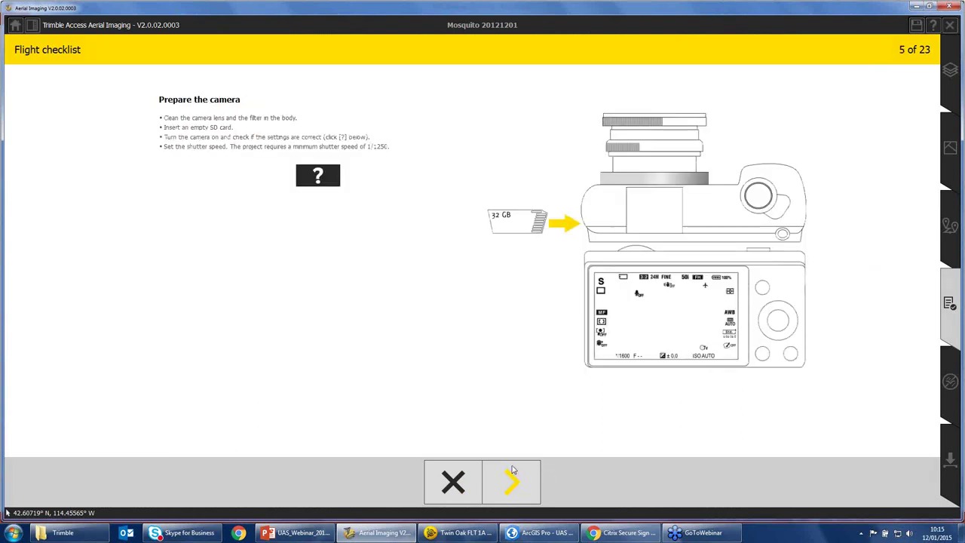
click(520, 487)
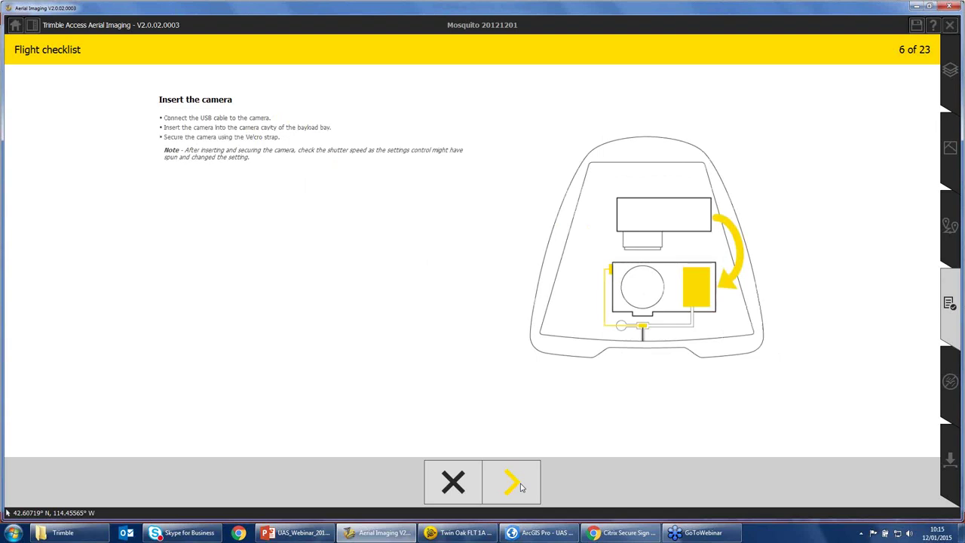
click(520, 487)
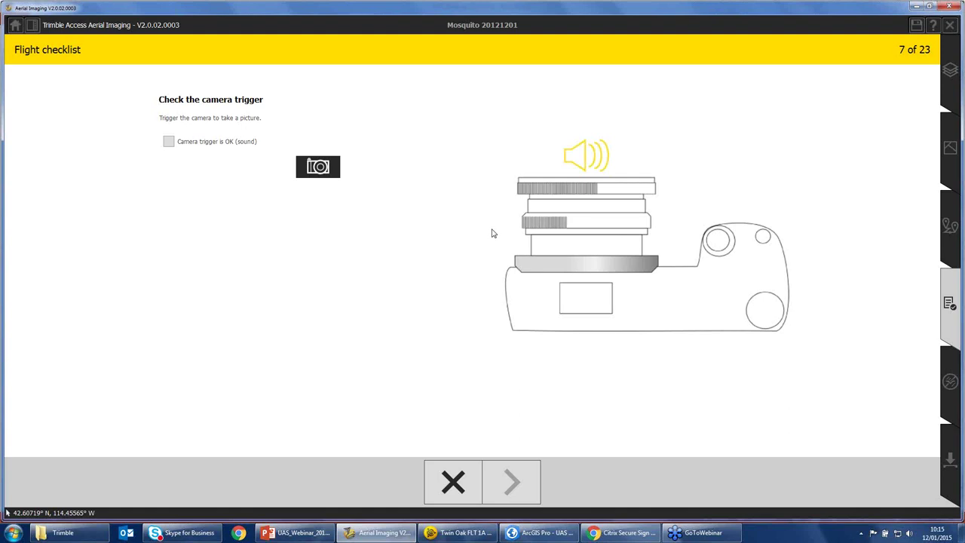
Quit Aerial Imaging, switch to the Twin Oak FLT 1A project in Trimble Business Center, and inspect its photo stations in plan view.
click(951, 7)
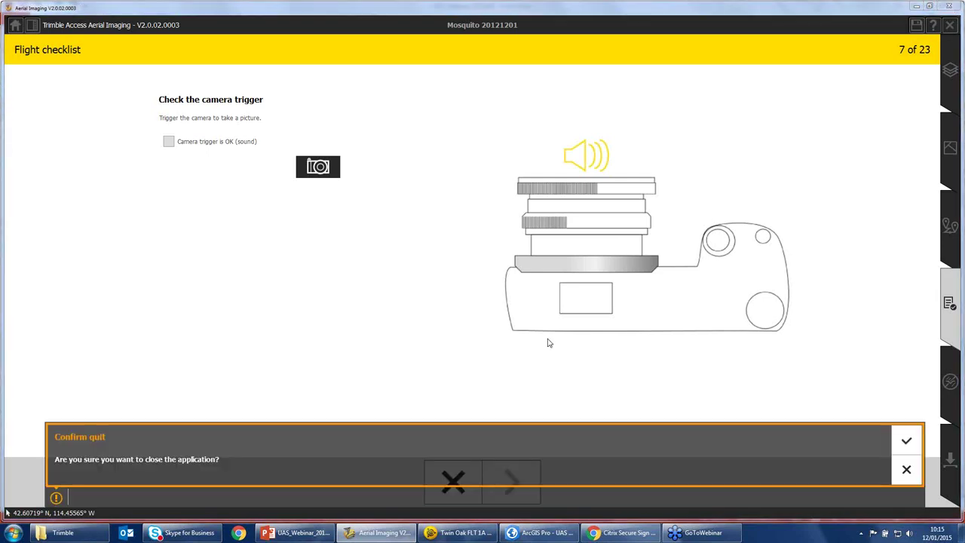
click(905, 442)
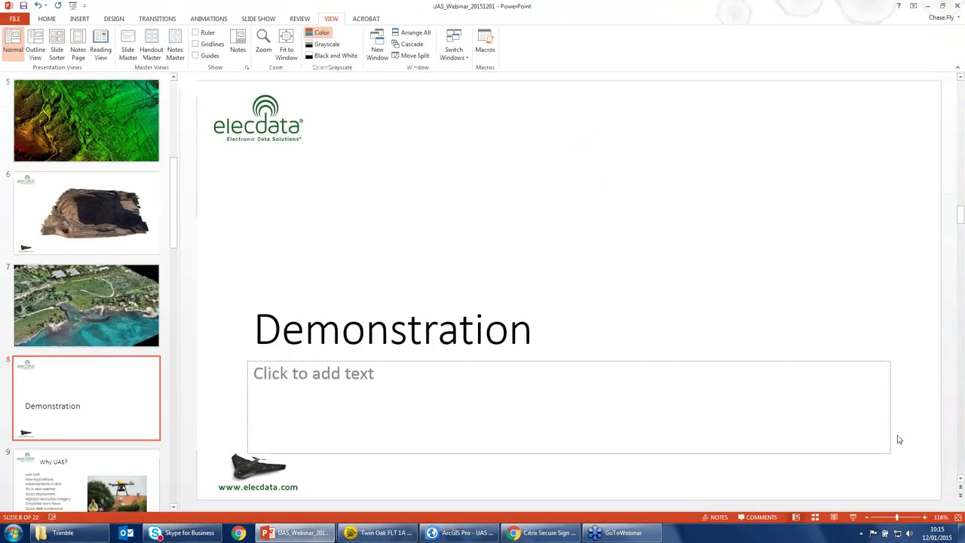
click(362, 534)
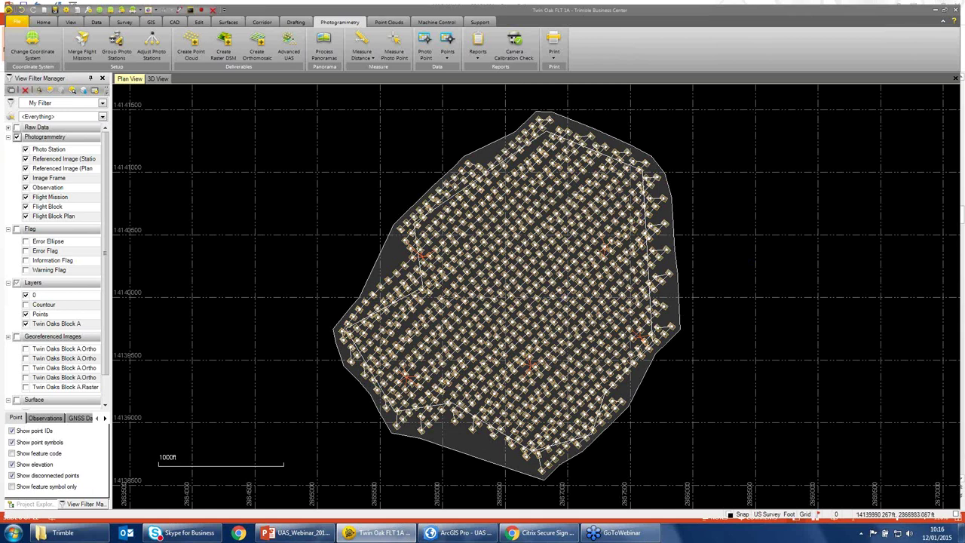
mouse_move(563, 296)
scroll(460, 275, up, 1)
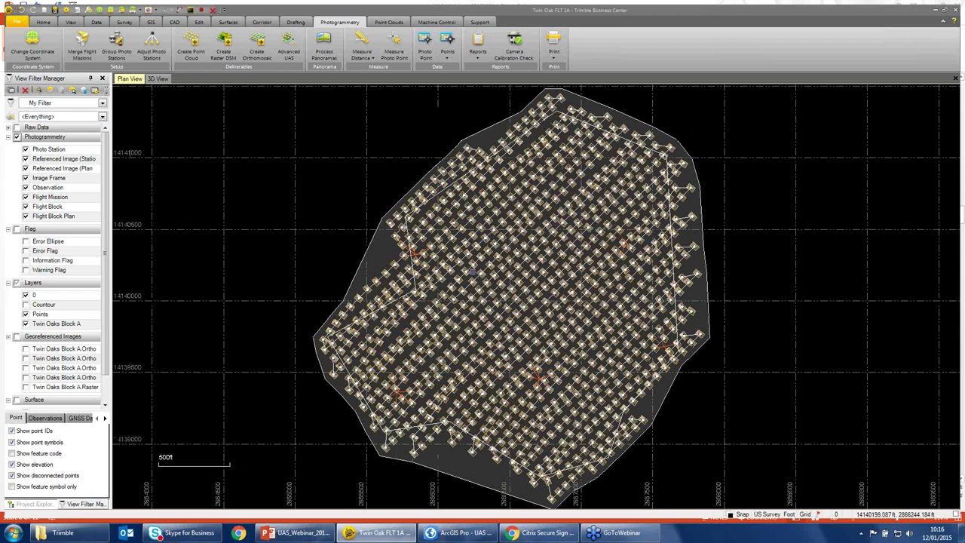
Examine the individual photo stations and image frames around the control point near the block's northwest edge in plan view.
scroll(472, 271, up, 1)
scroll(472, 270, up, 1)
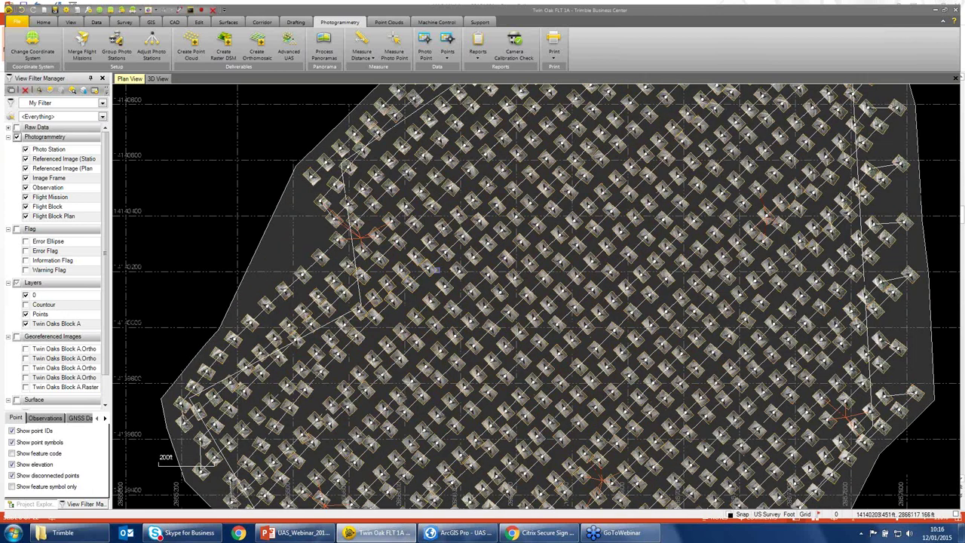
scroll(382, 266, up, 1)
scroll(380, 265, up, 2)
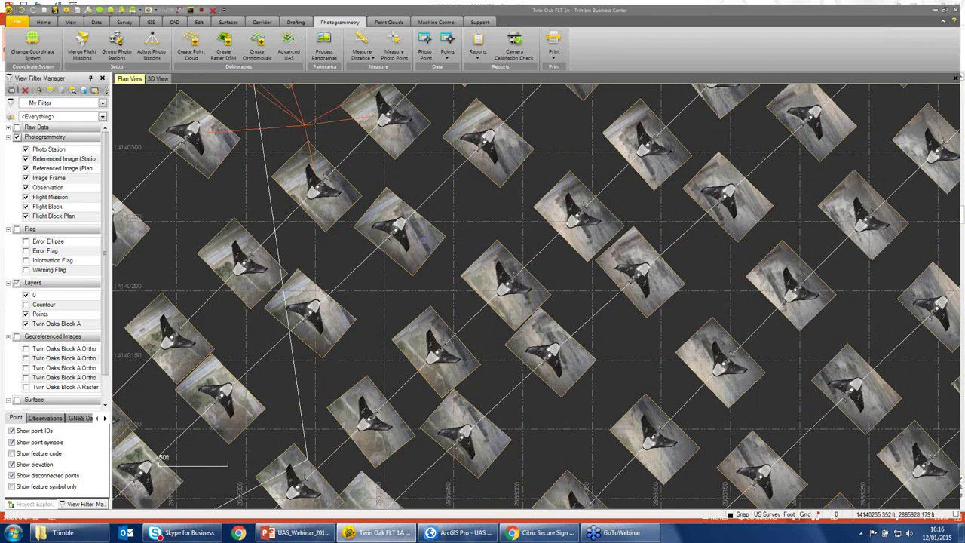
scroll(316, 283, down, 1)
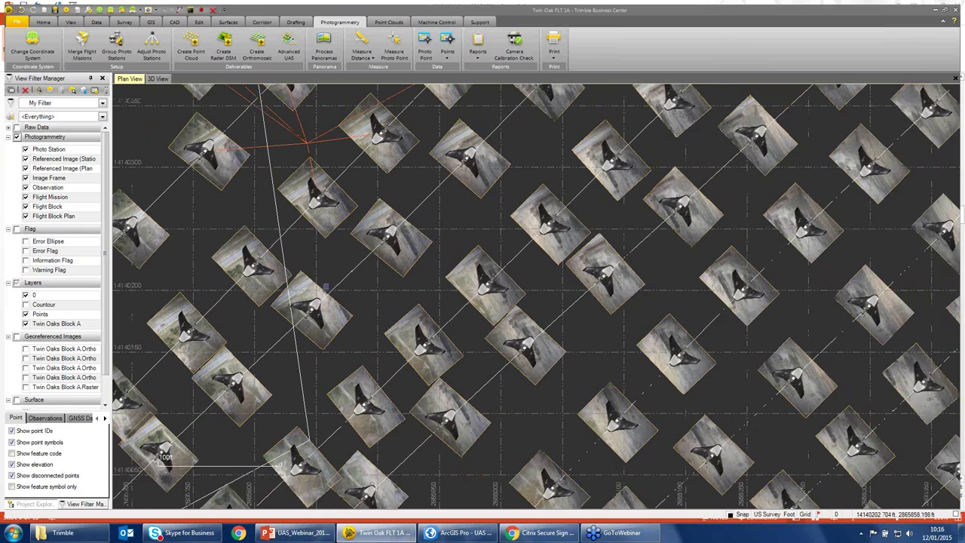
scroll(325, 286, down, 1)
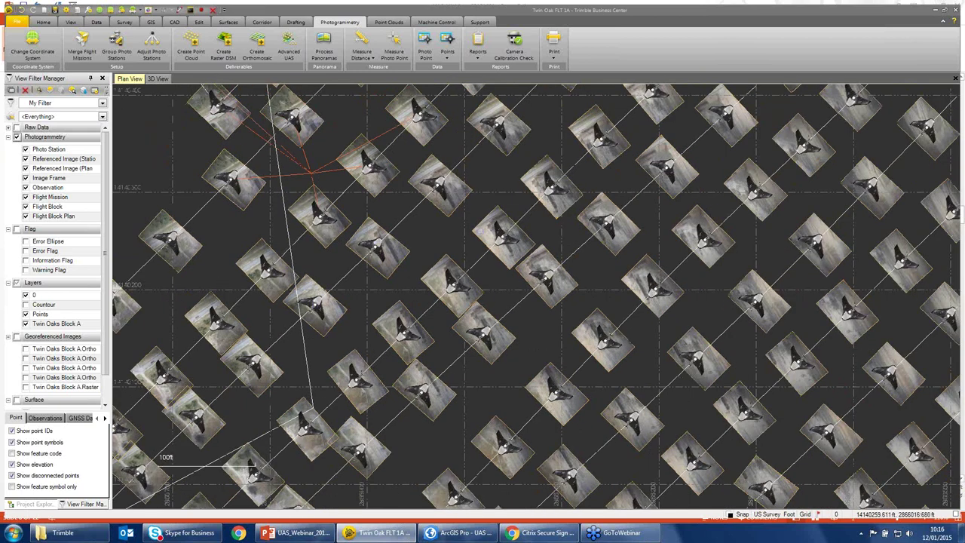
scroll(325, 286, up, 1)
scroll(536, 296, down, 5)
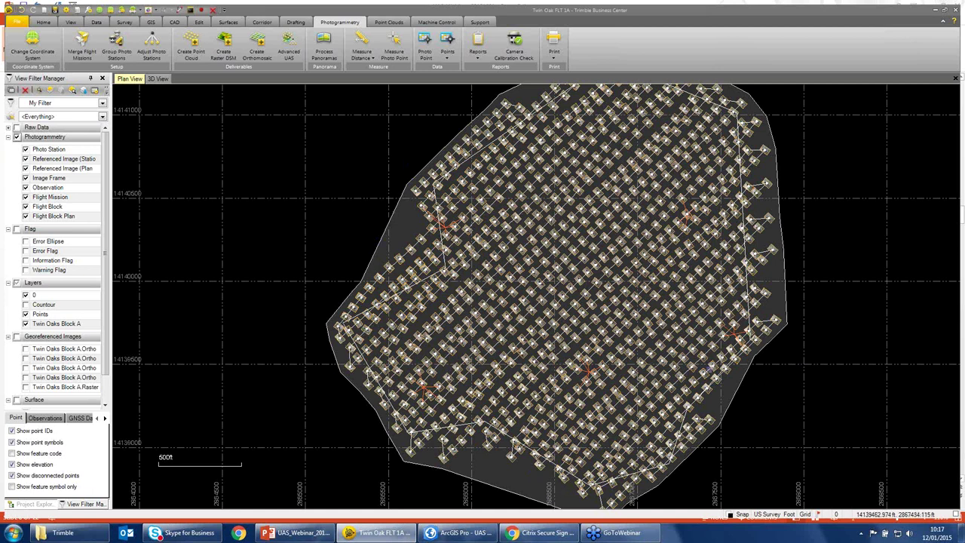
Examine the control point in the southern middle of the block and the photo stations that observe it.
scroll(708, 368, down, 1)
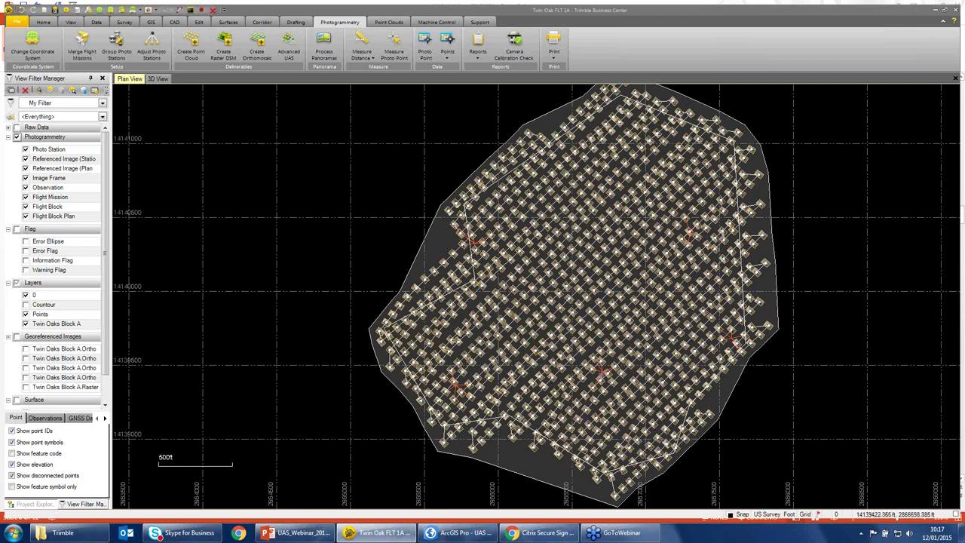
scroll(601, 370, up, 1)
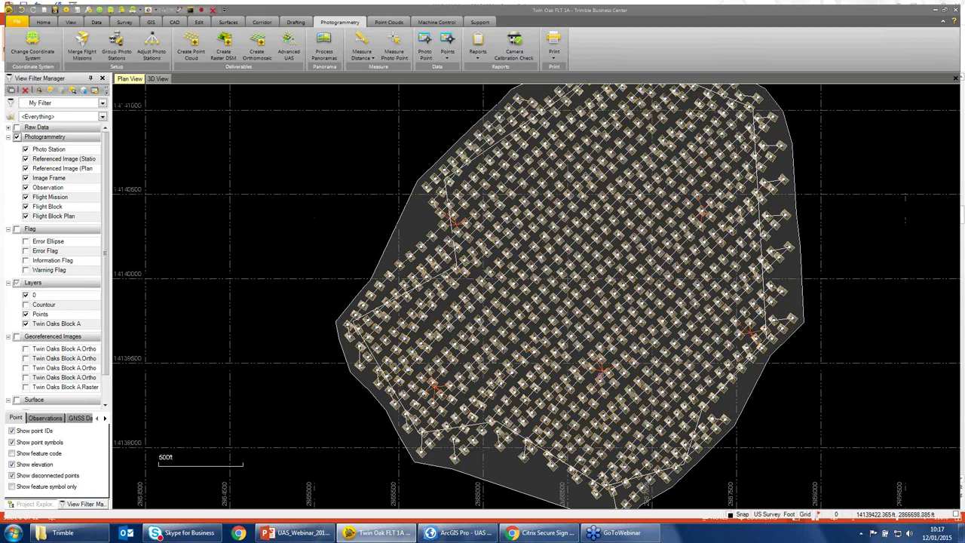
scroll(601, 369, up, 2)
scroll(601, 369, up, 2)
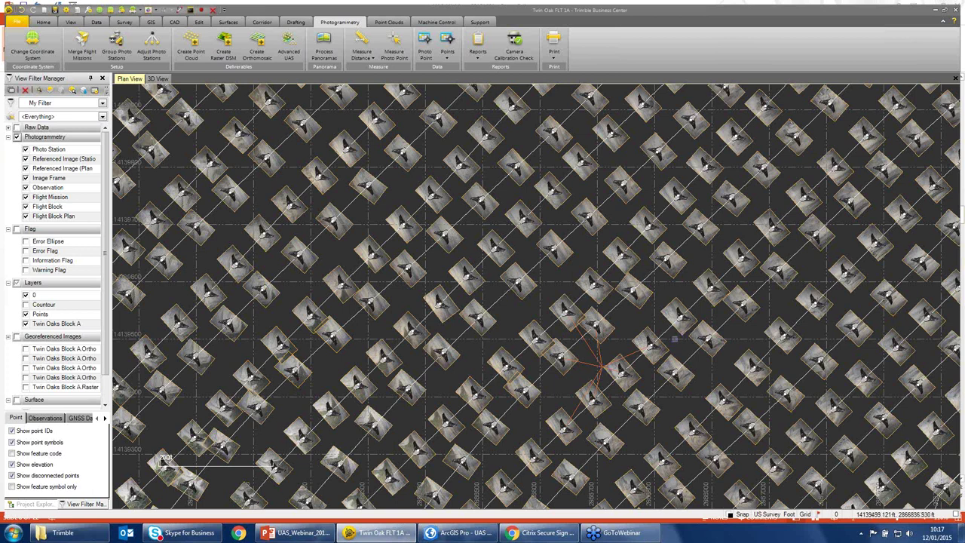
scroll(674, 339, down, 1)
scroll(671, 340, down, 2)
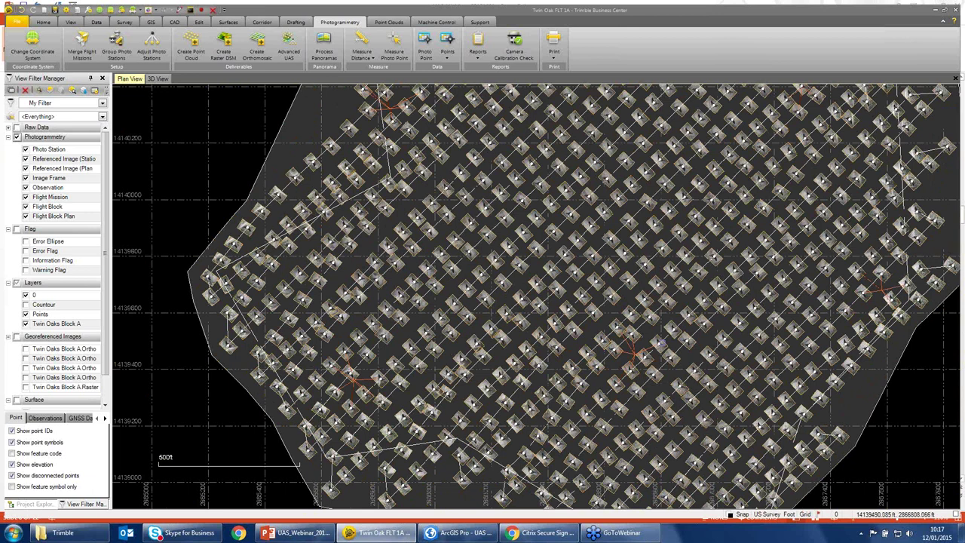
scroll(667, 354, down, 1)
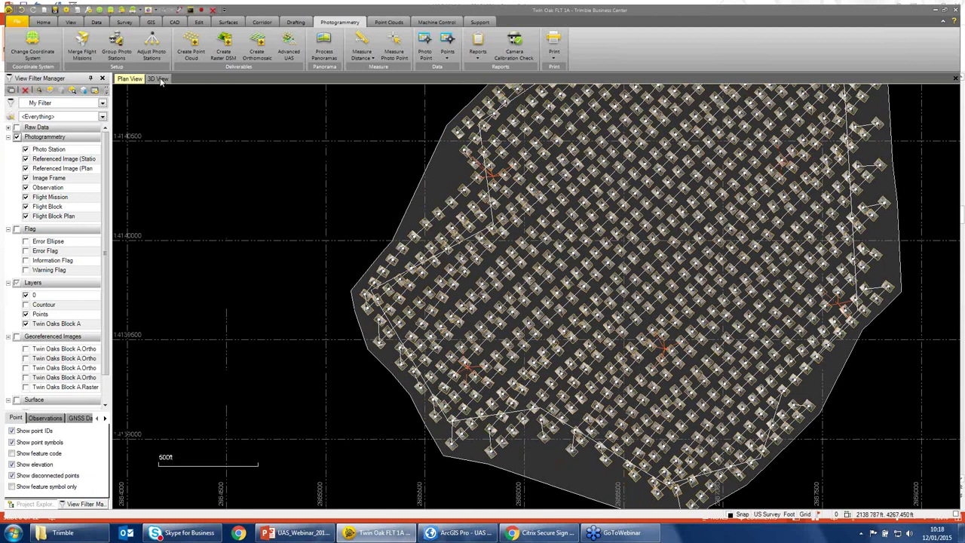
Show the flight data in 3D, hide the plan referenced images and image frames, and view the photo stations and control observations from several angles.
click(157, 78)
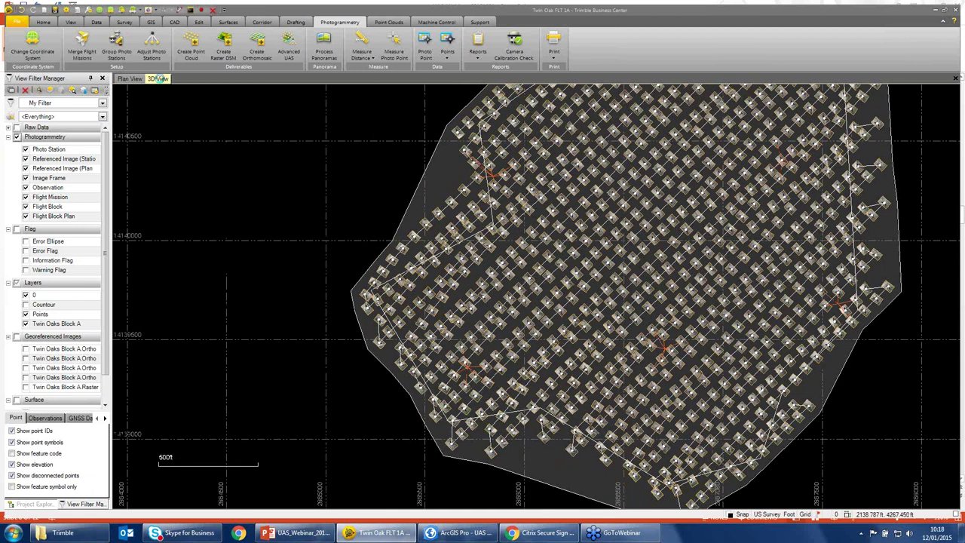
drag(688, 377, 667, 373)
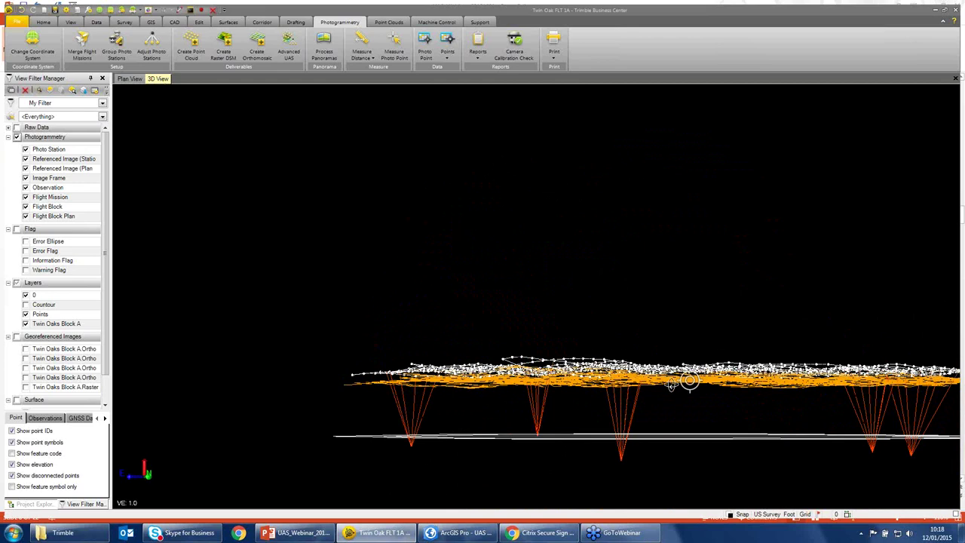
click(26, 168)
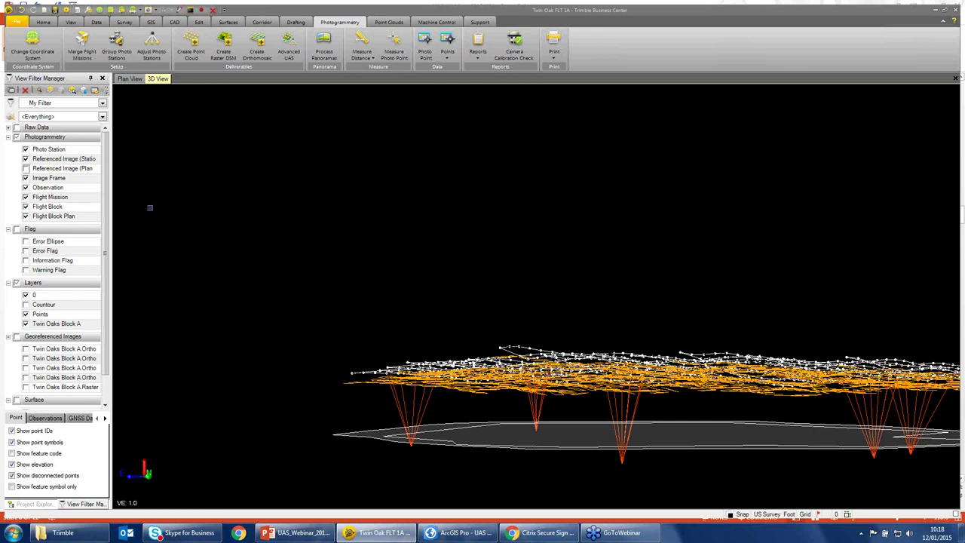
click(26, 178)
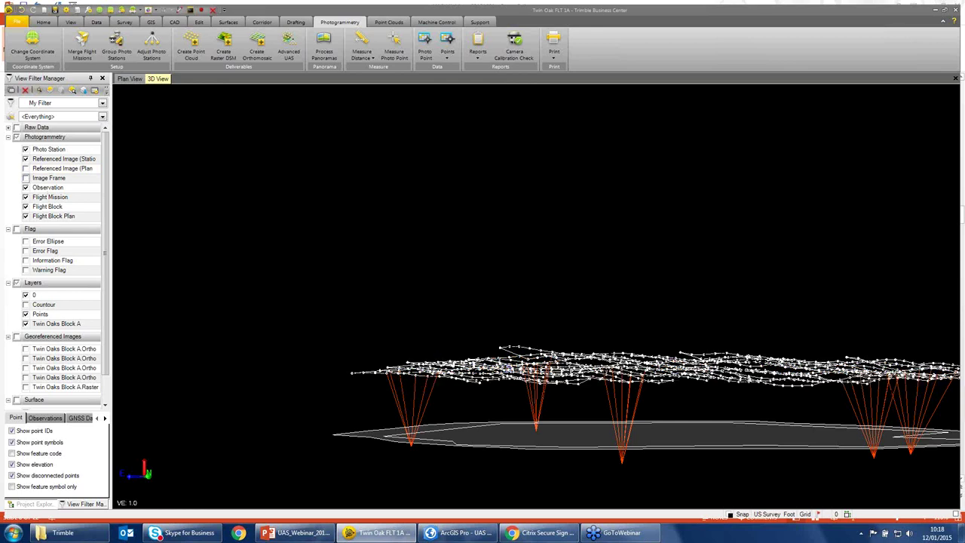
drag(722, 380, 717, 377)
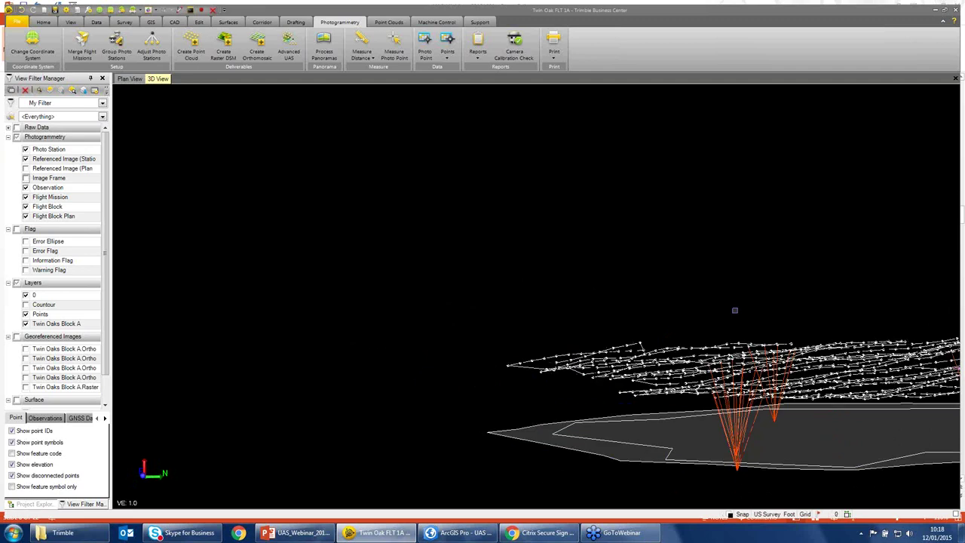
mouse_move(860, 379)
mouse_down()
mouse_move(681, 352)
mouse_move(755, 294)
mouse_up()
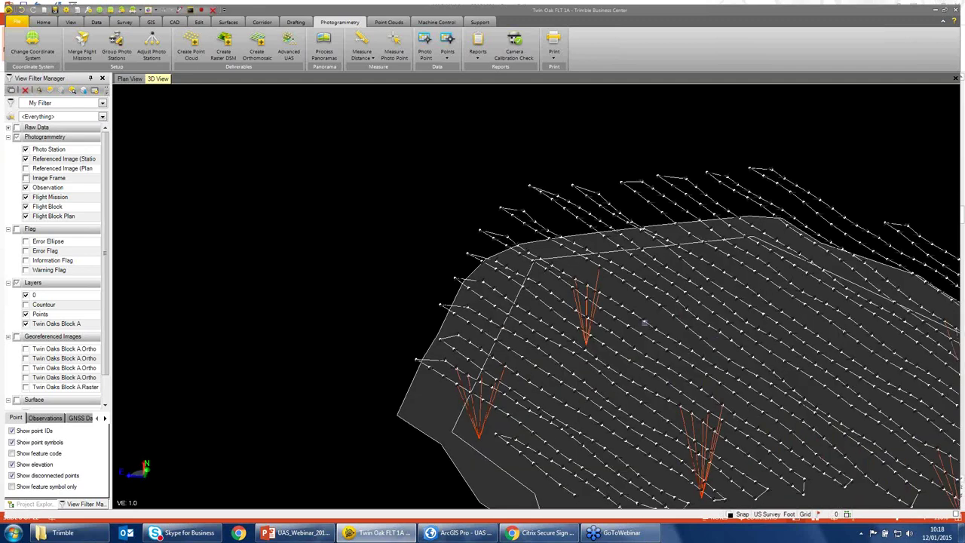
Return to plan view, review the relative and absolute adjustment settings for Twin Oaks Block A in Adjust Photo Stations, and close the station view.
click(128, 79)
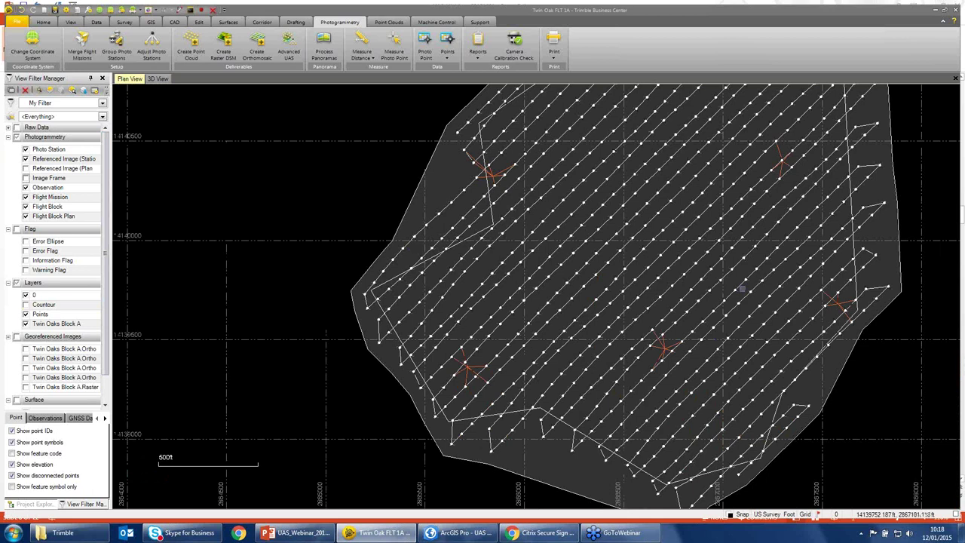
click(26, 188)
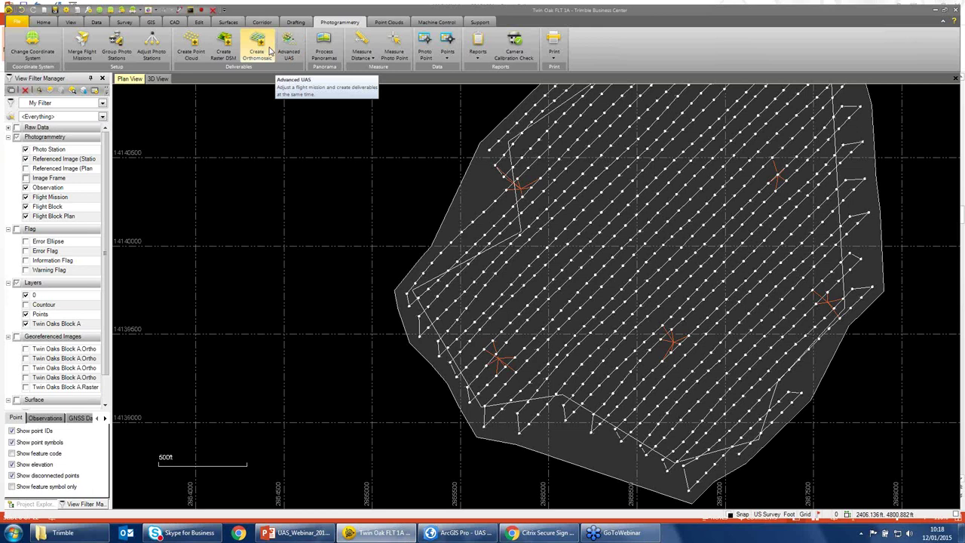
click(148, 51)
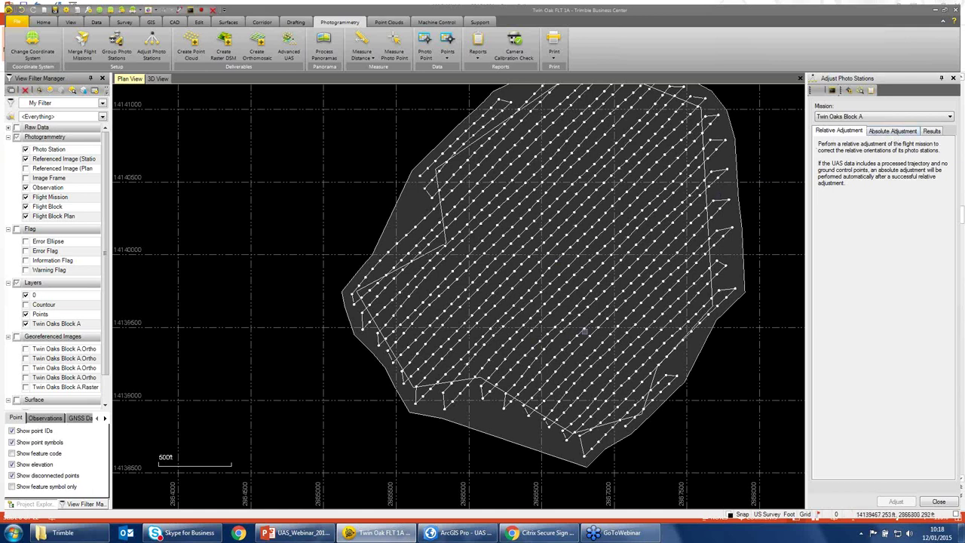
mouse_move(585, 331)
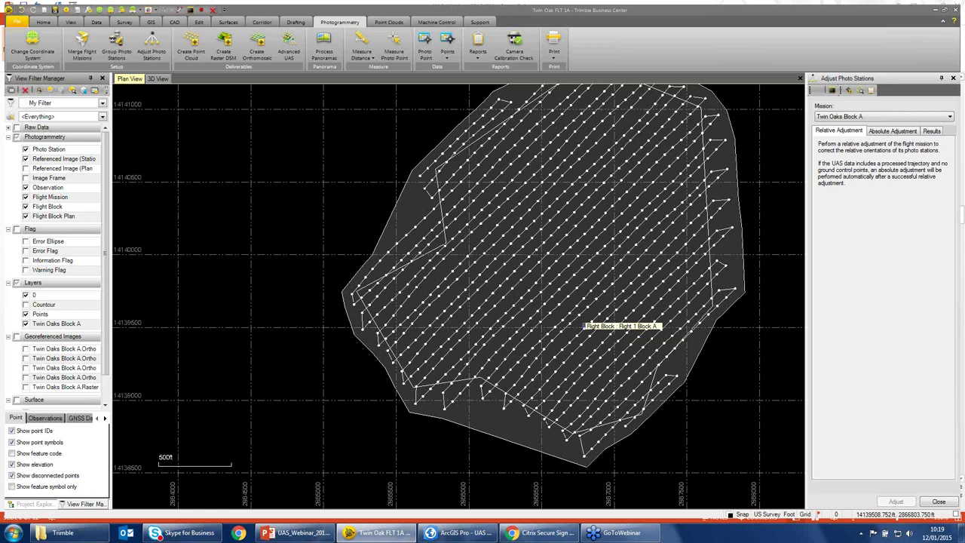
click(892, 132)
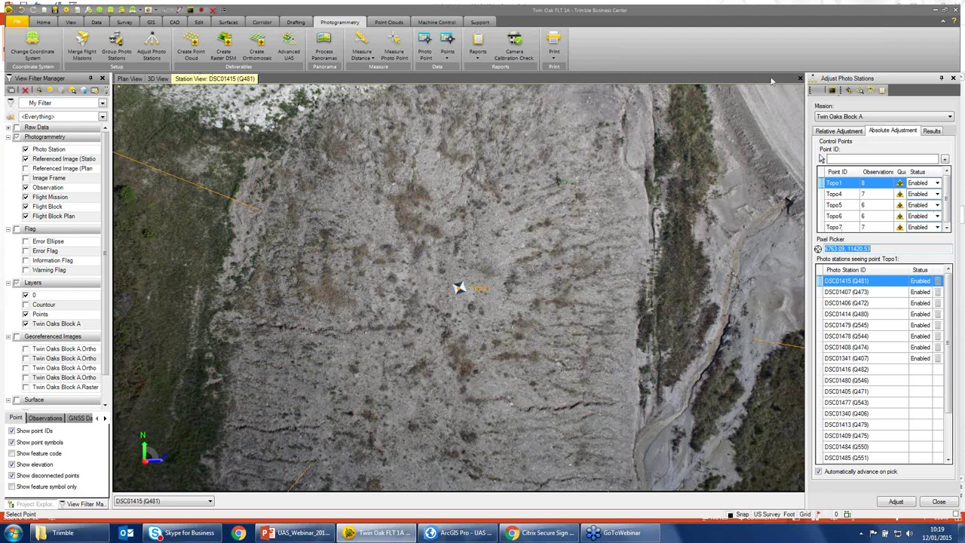
click(801, 79)
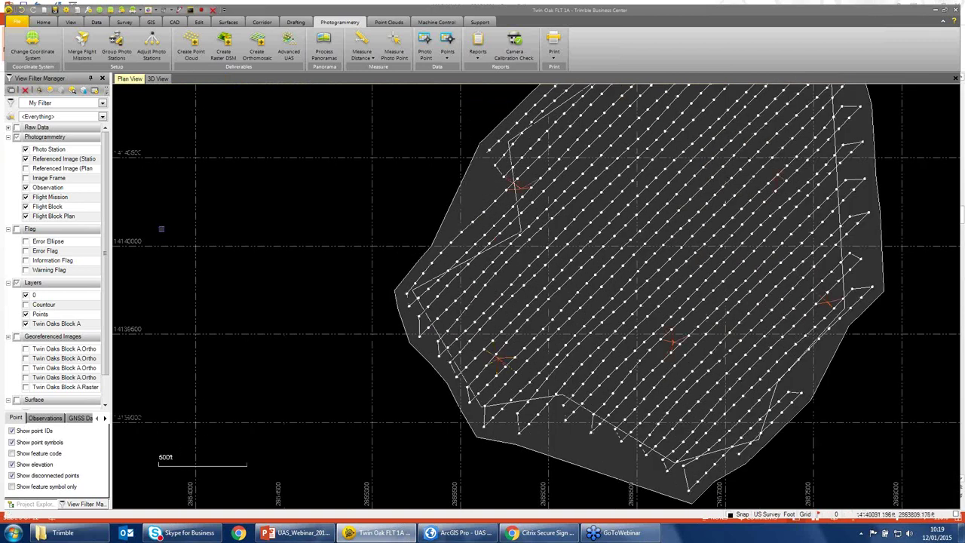
Hide all photogrammetry data and display the georeferenced Twin Oaks Block A orthomosaic images without the raster image.
click(17, 136)
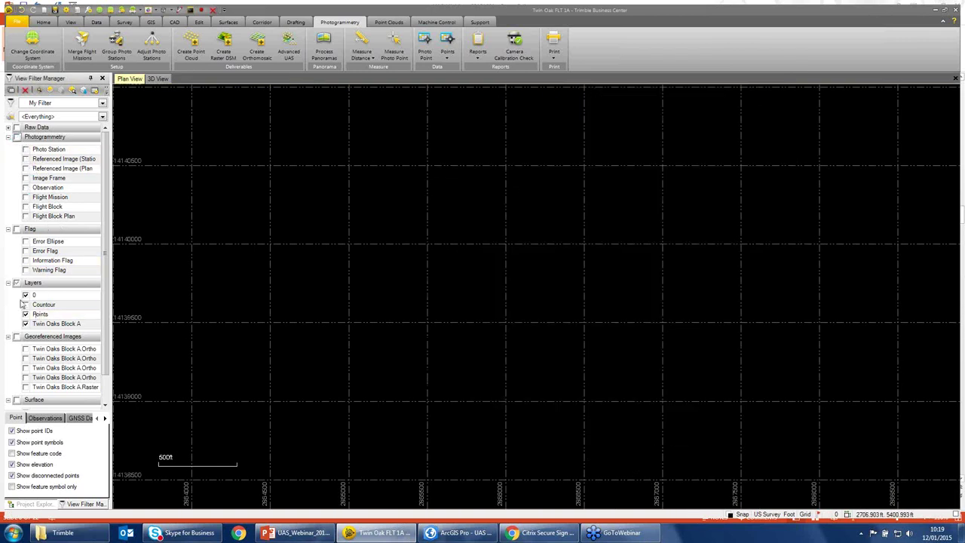
click(17, 336)
click(26, 388)
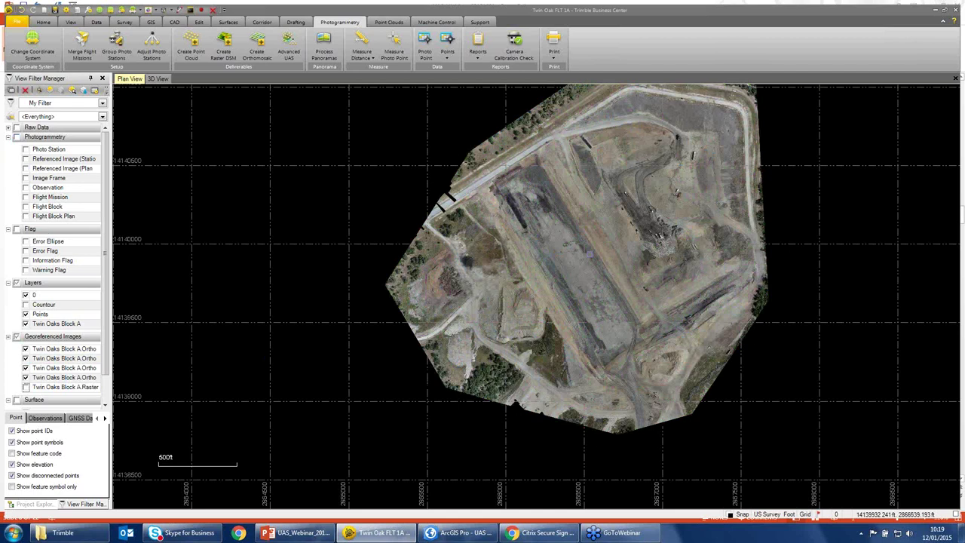
Examine the orthomosaic's image detail at the white truck near the dumping area.
scroll(592, 249, up, 1)
scroll(615, 242, up, 1)
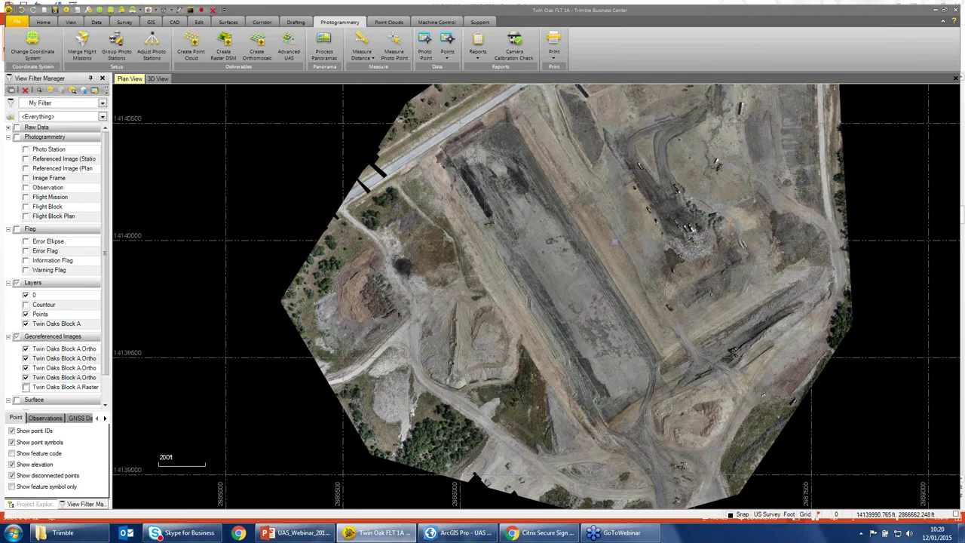
scroll(615, 243, up, 1)
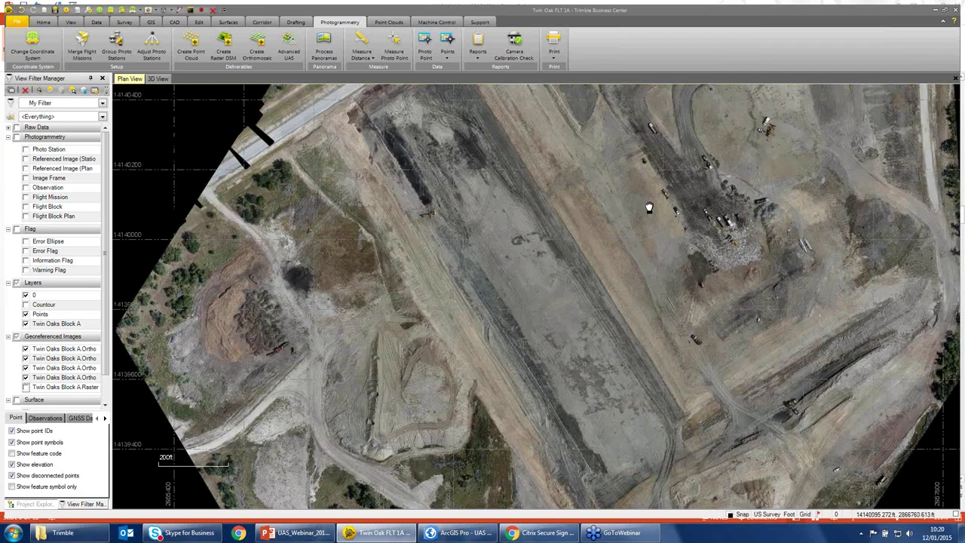
scroll(648, 205, up, 1)
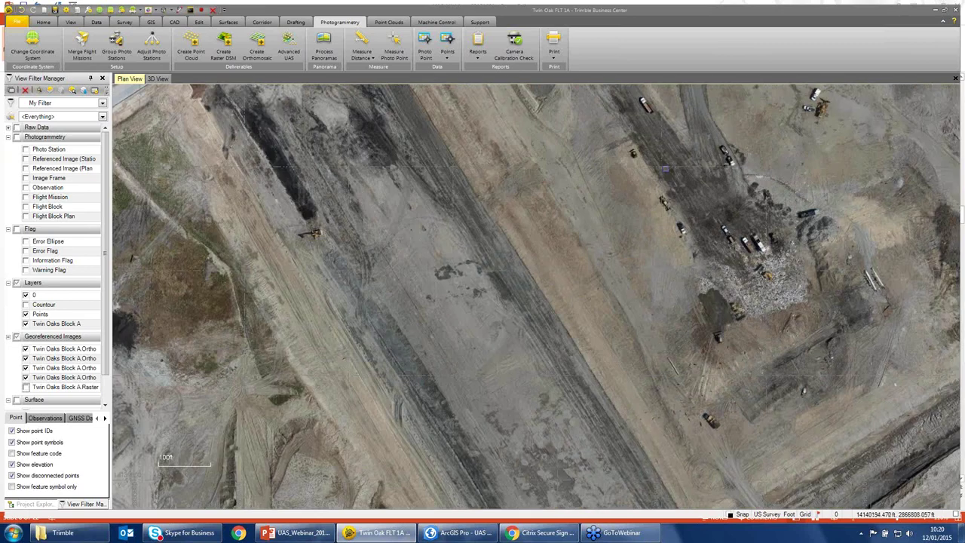
scroll(664, 169, up, 1)
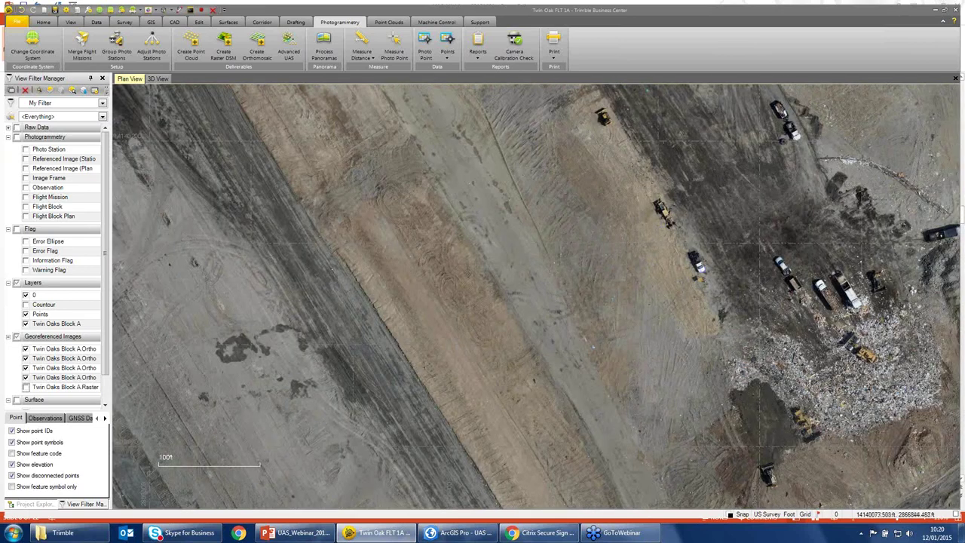
scroll(700, 256, up, 1)
scroll(693, 263, up, 1)
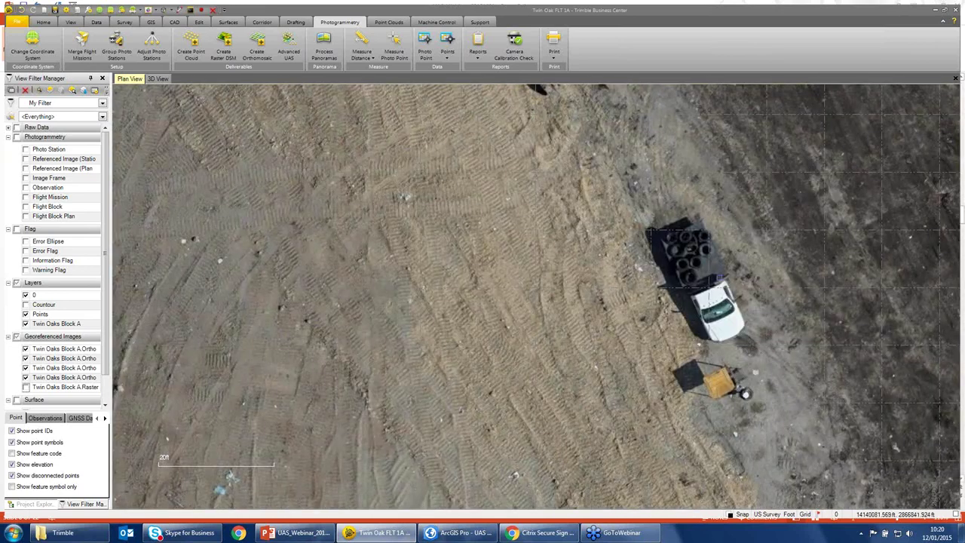
scroll(697, 260, up, 1)
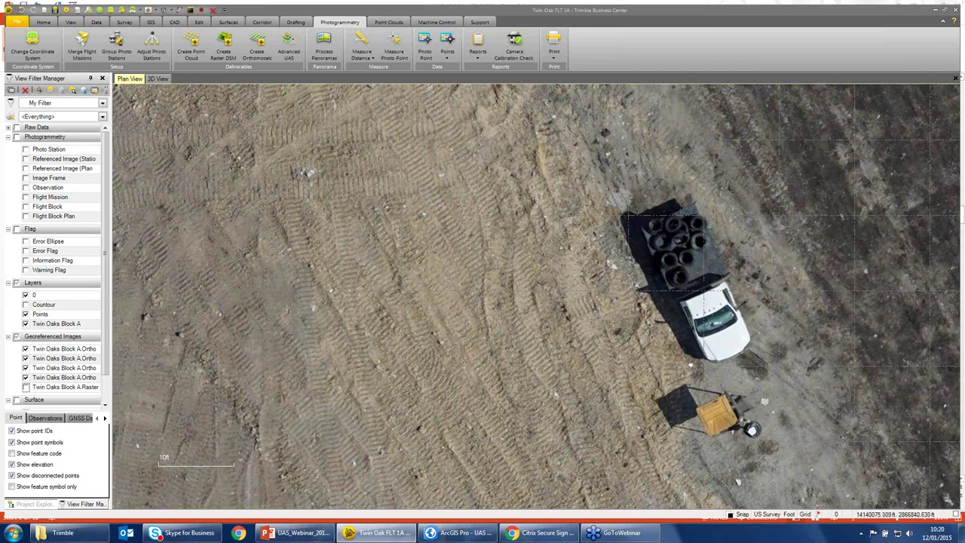
Inspect the yellow grader near the white truck in the orthomosaic, and return to an overview of the site.
scroll(705, 313, down, 1)
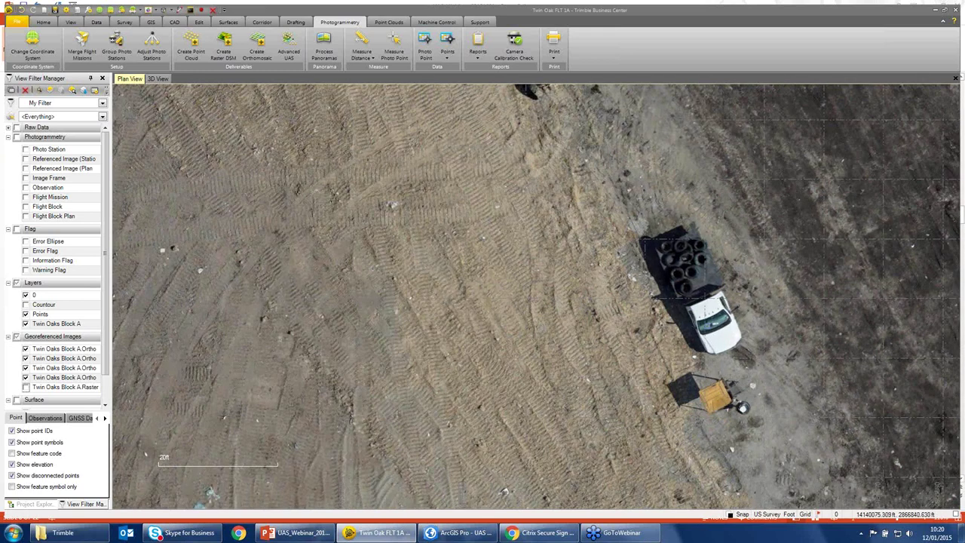
scroll(705, 331, down, 1)
scroll(573, 141, up, 1)
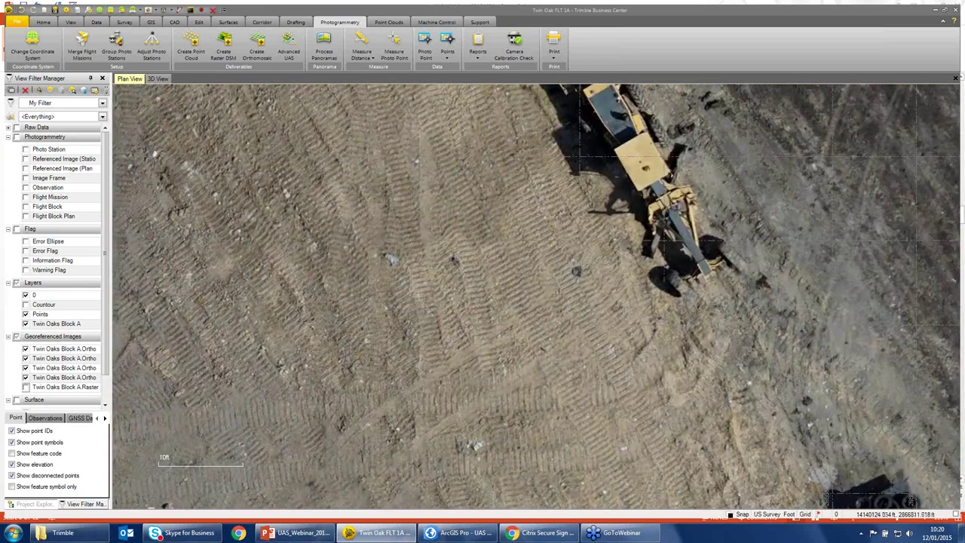
scroll(662, 198, down, 1)
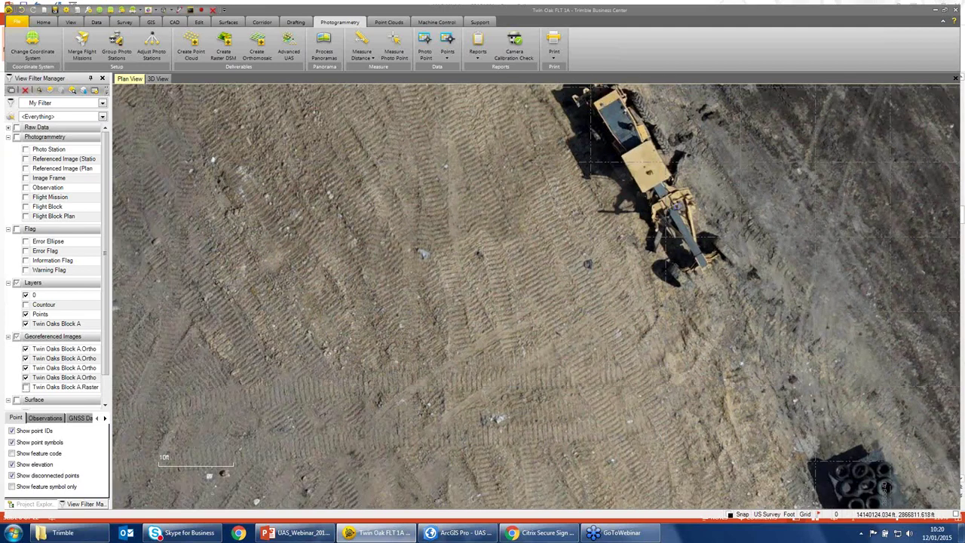
scroll(663, 199, down, 3)
scroll(663, 219, down, 2)
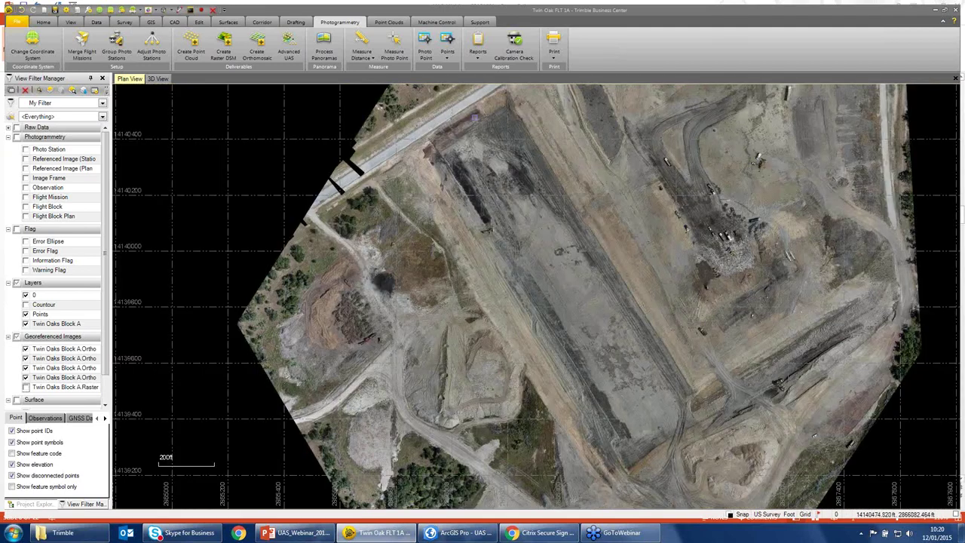
scroll(277, 289, up, 1)
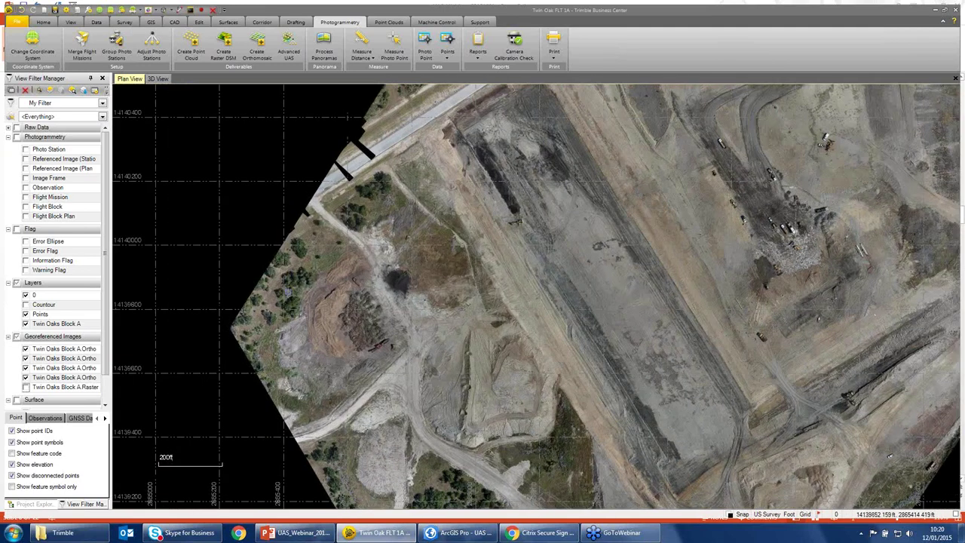
Inspect the yellow excavator beside the dirt and brush pile near the orthomosaic's western edge, and return to an overview of the site.
scroll(286, 287, up, 6)
scroll(294, 309, up, 2)
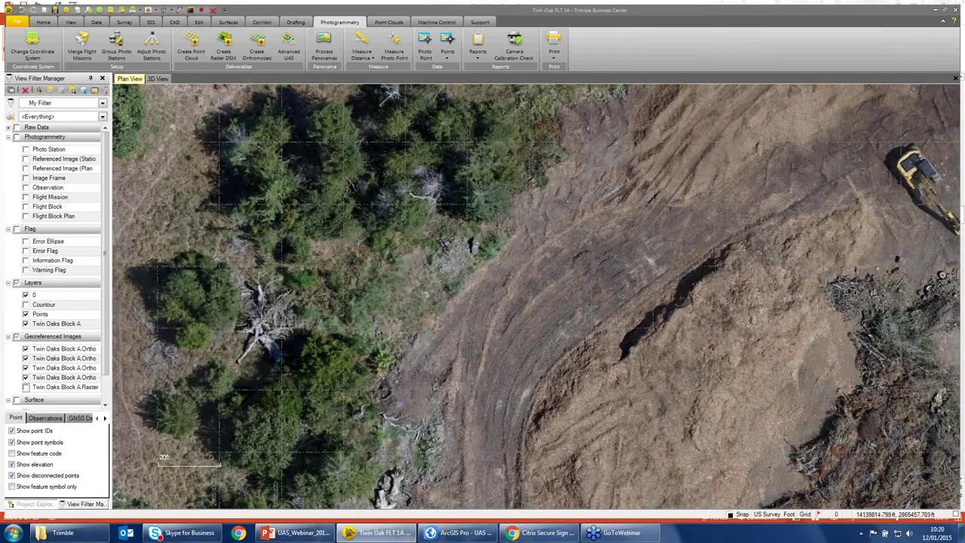
scroll(339, 354, down, 2)
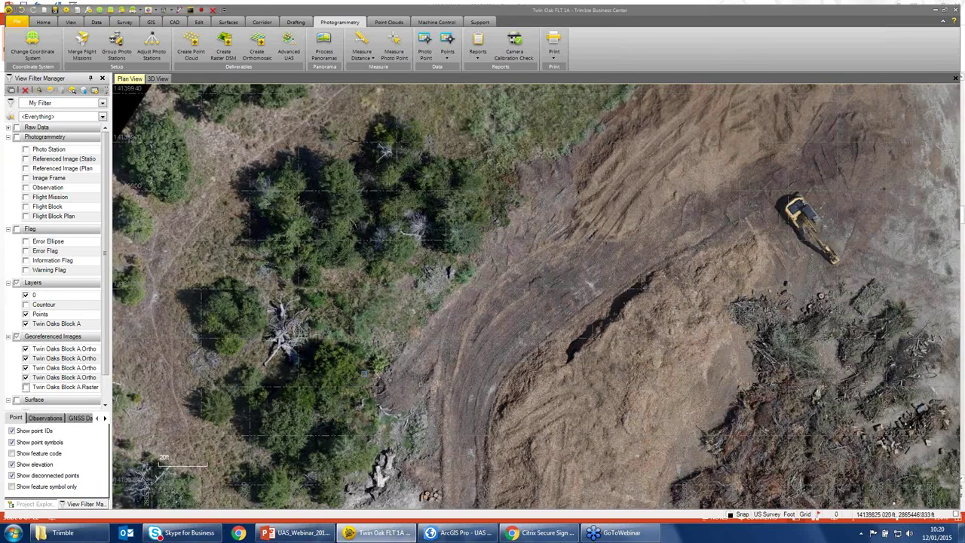
scroll(837, 322, down, 7)
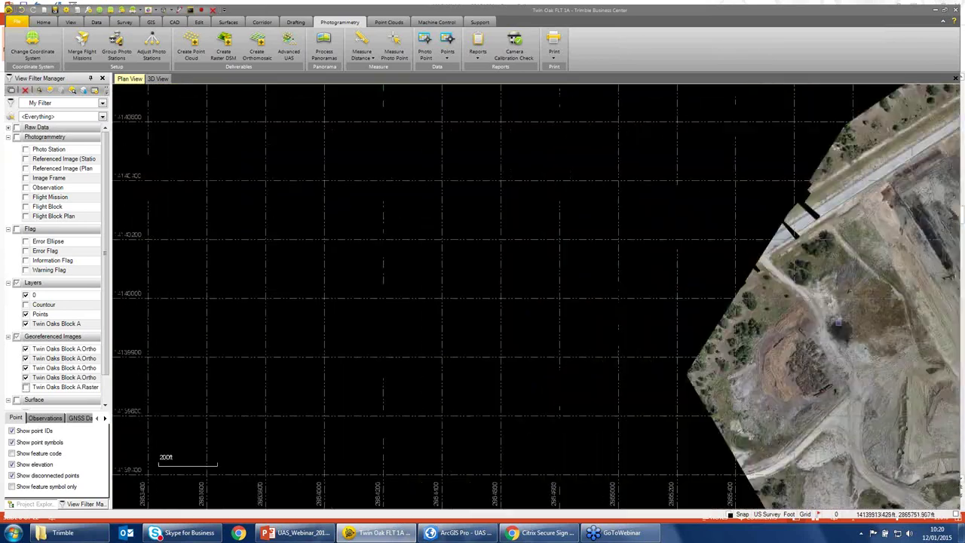
drag(836, 323, 457, 260)
scroll(457, 260, down, 3)
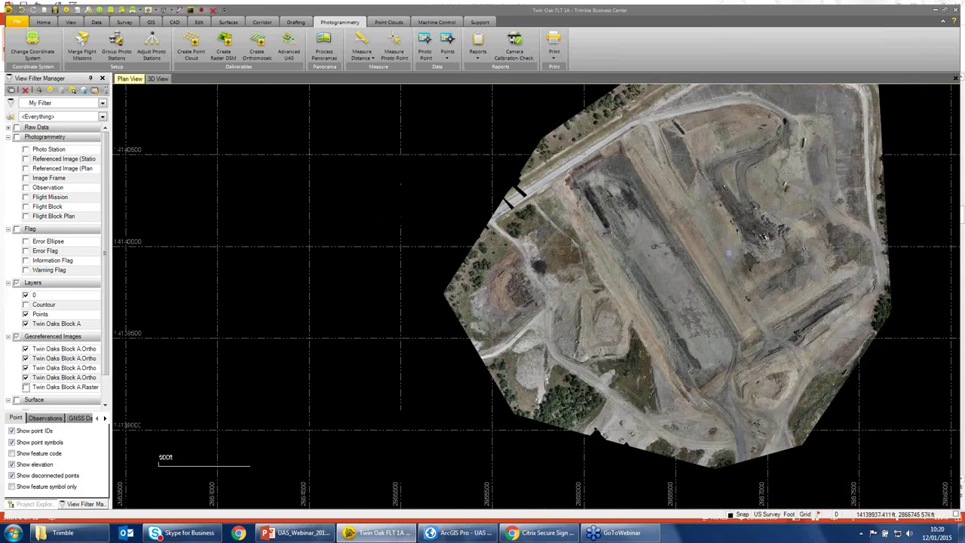
scroll(661, 259, up, 1)
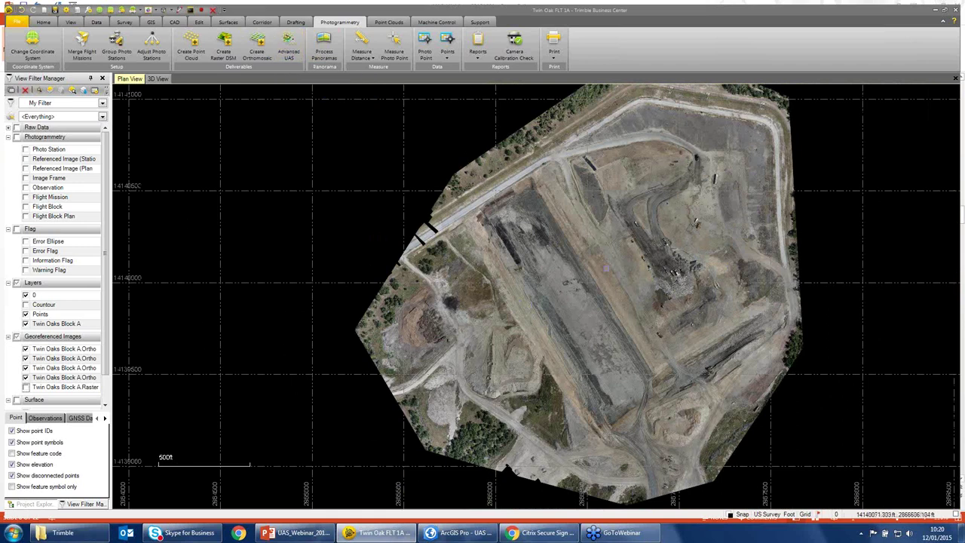
Display the Twin Oaks Block A raster DSM image and inspect the vehicles on the high ground northeast of the pit.
click(25, 387)
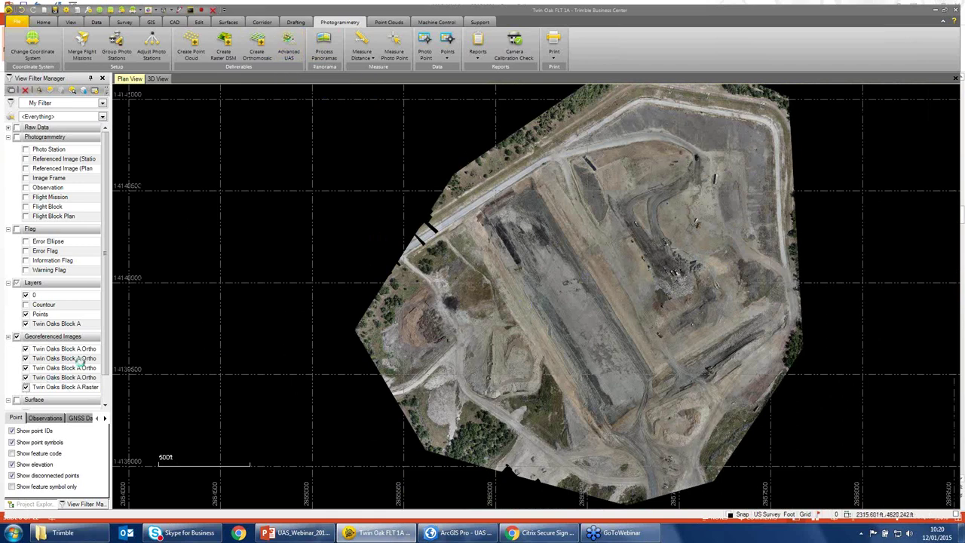
scroll(658, 294, up, 5)
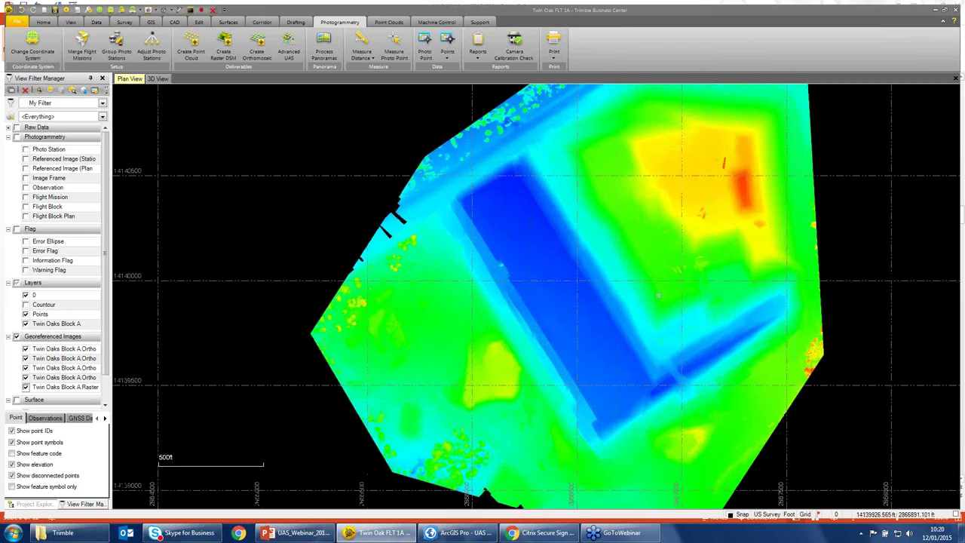
scroll(658, 294, up, 2)
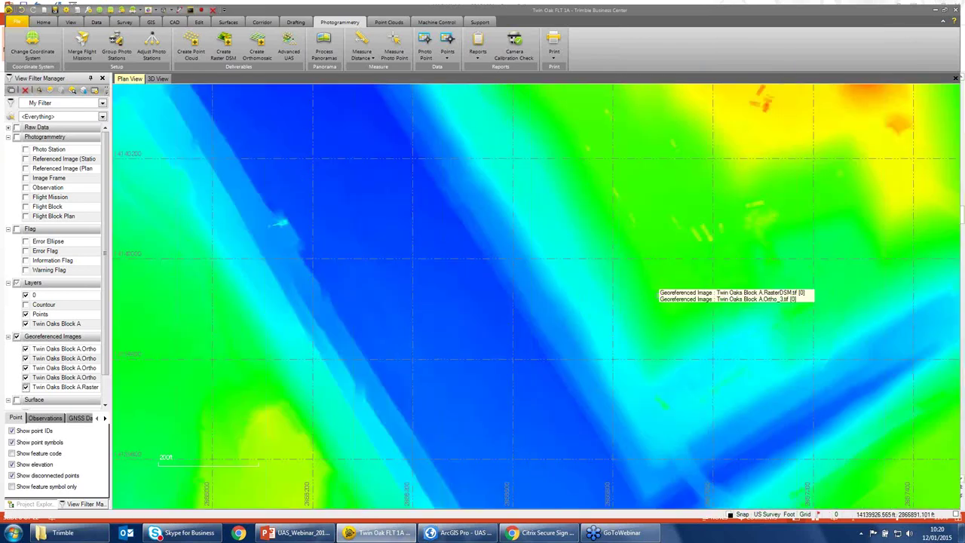
drag(800, 209, 598, 402)
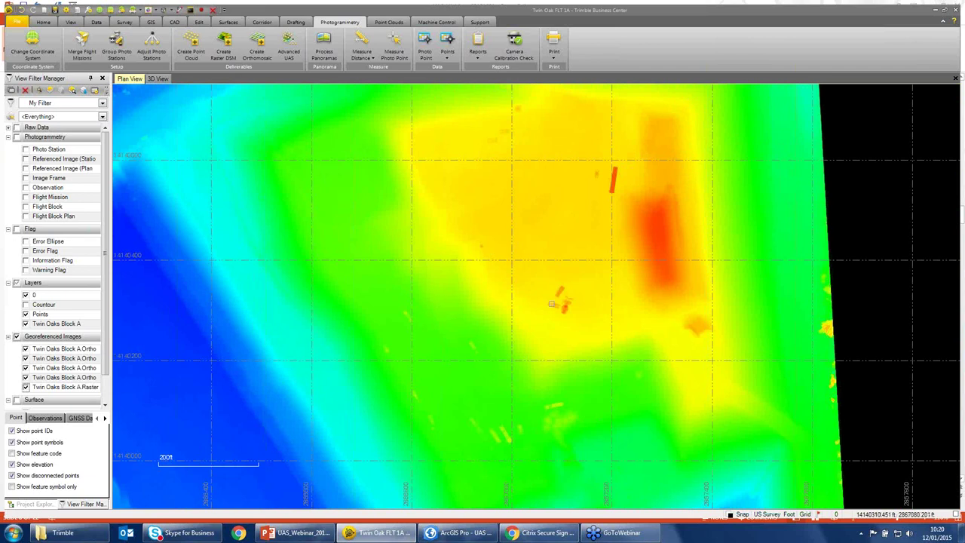
scroll(551, 304, up, 5)
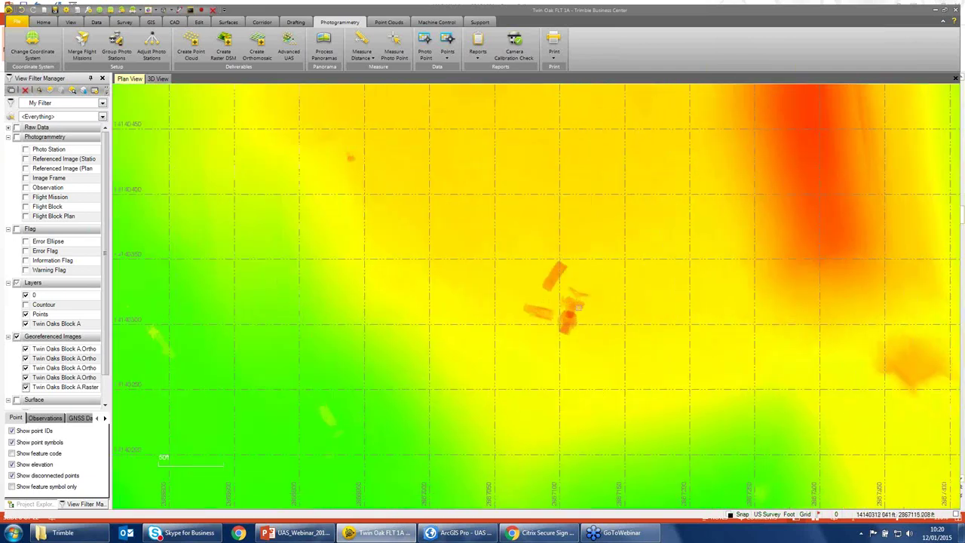
scroll(576, 305, up, 2)
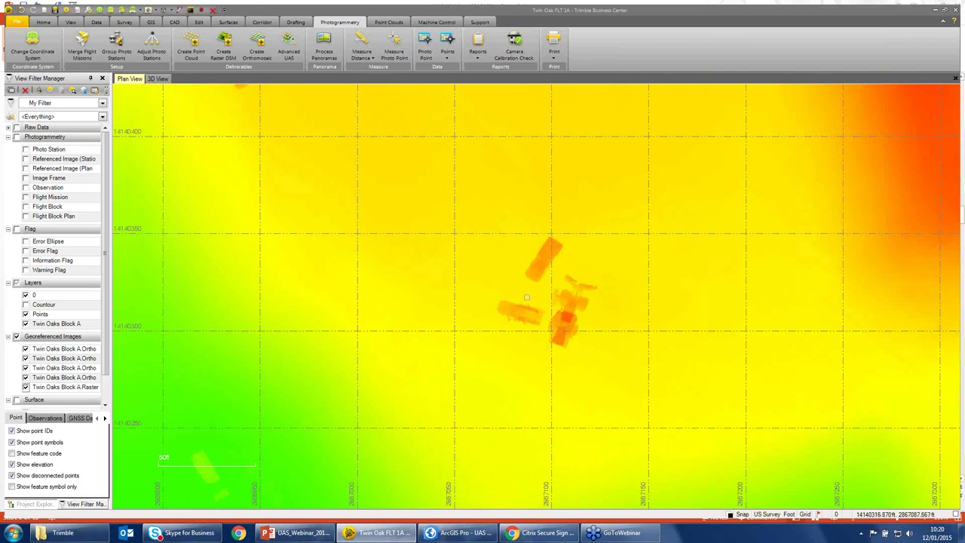
scroll(526, 297, down, 2)
scroll(526, 297, down, 4)
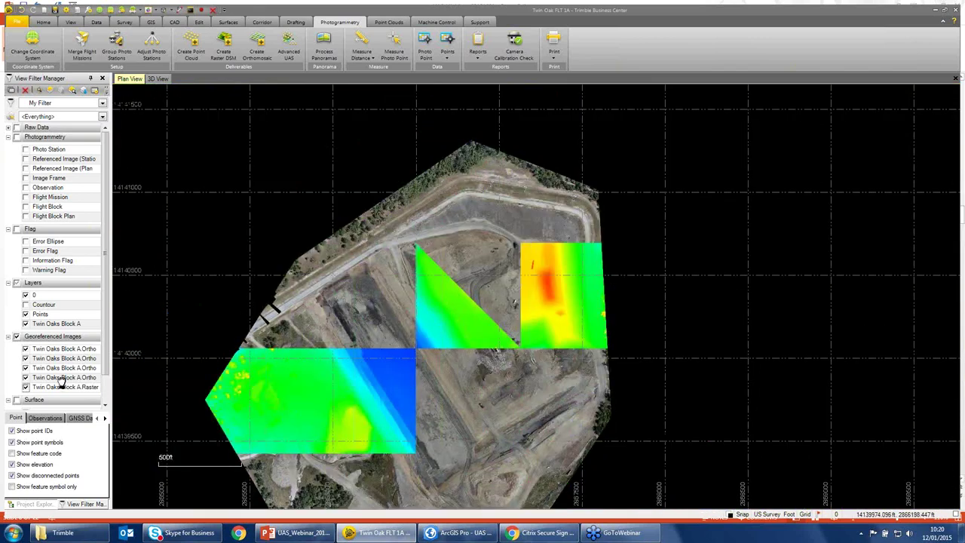
Hide the Twin Oaks Block A raster image and display the Countour layer over the orthomosaic.
click(25, 387)
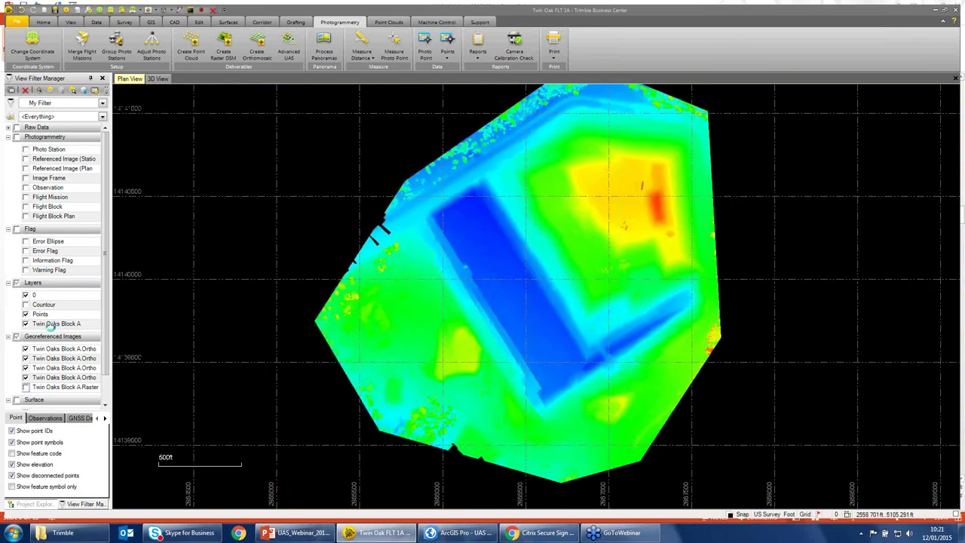
click(27, 305)
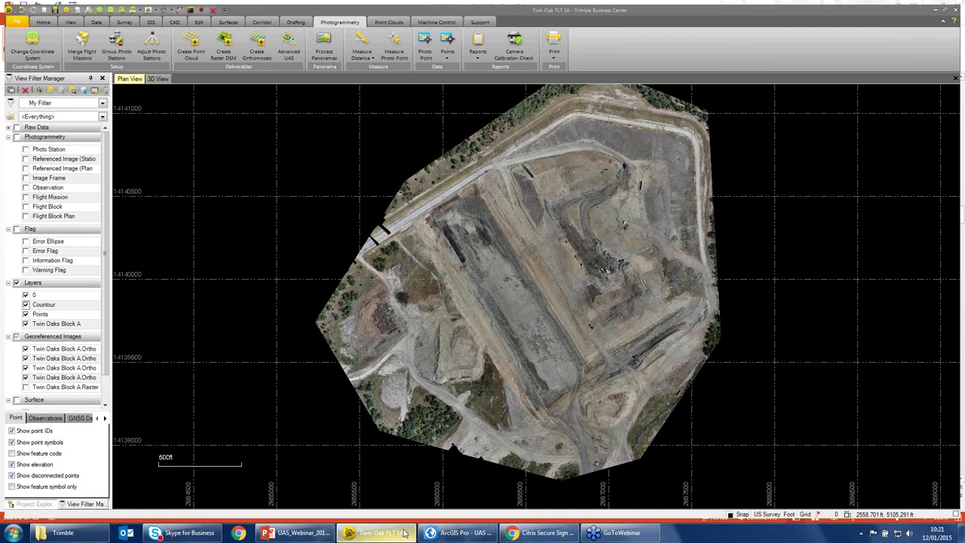
Switch to the UAS Sample 1 map in ArcGIS Pro and examine the crop field in the Ortho-DroneMapper.tif image.
mouse_move(450, 533)
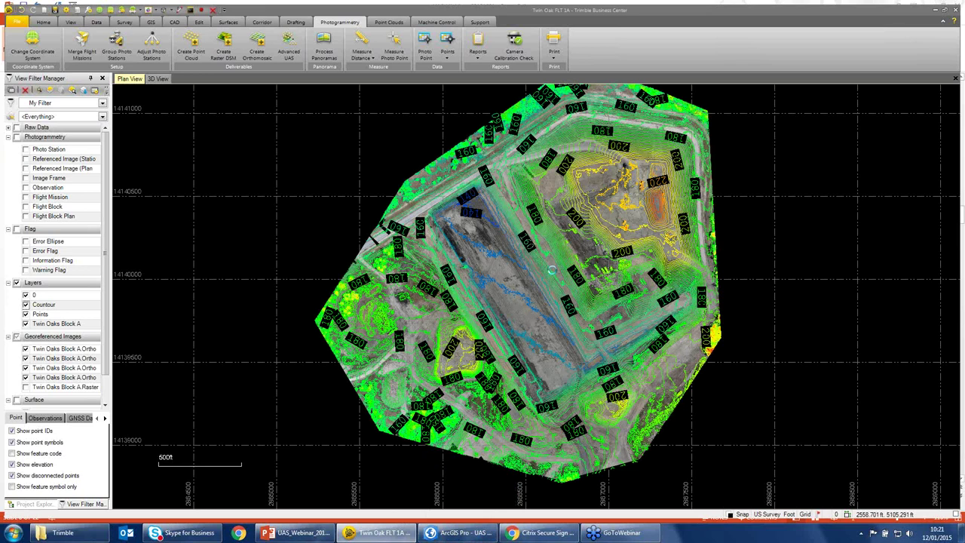
click(467, 535)
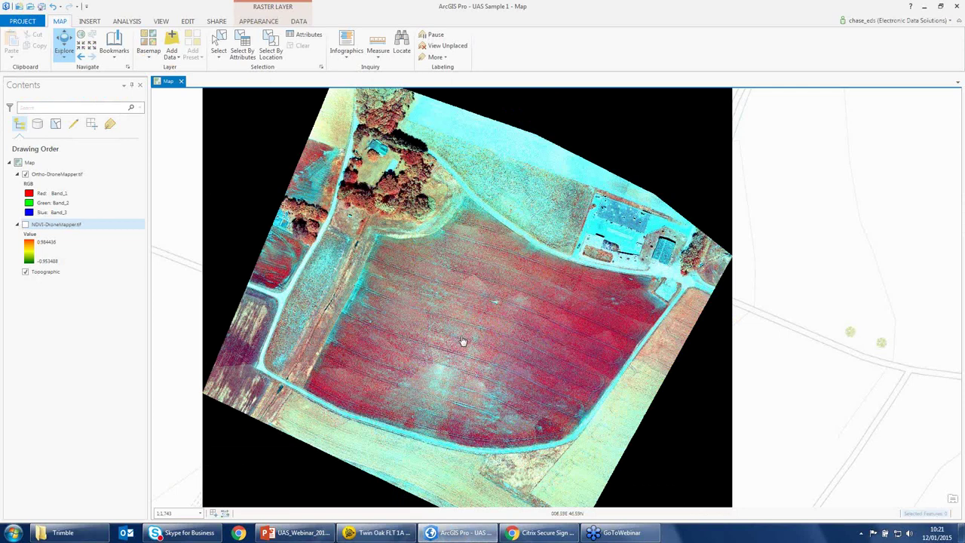
scroll(465, 342, up, 2)
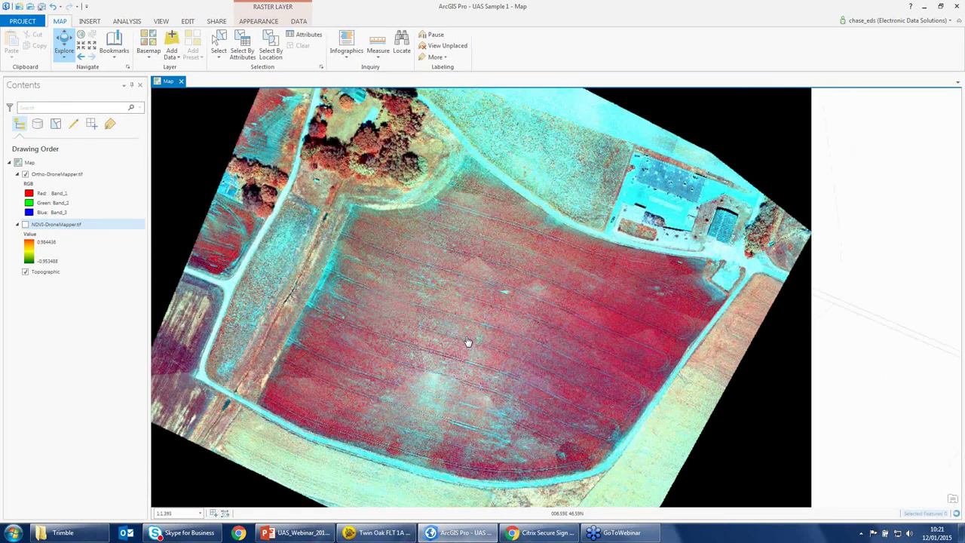
scroll(468, 342, up, 2)
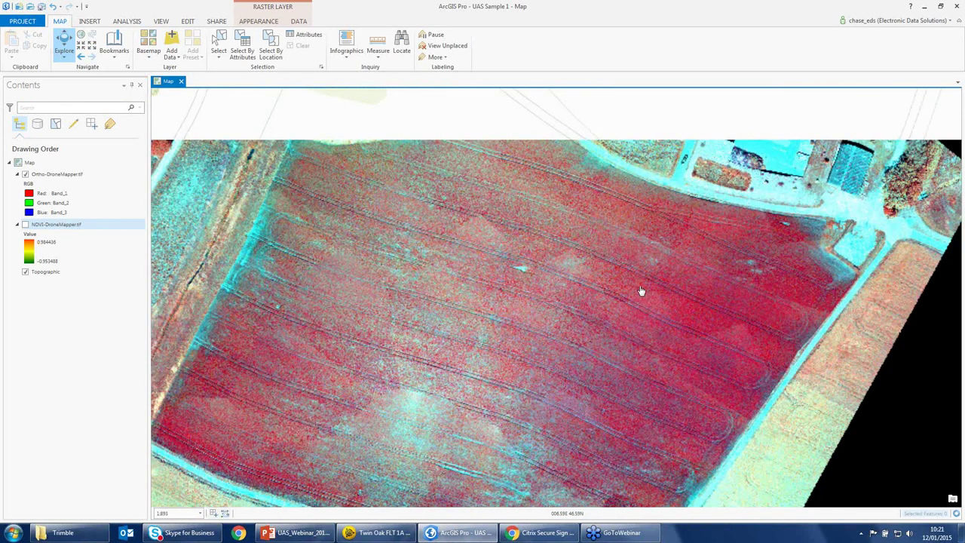
scroll(641, 291, up, 1)
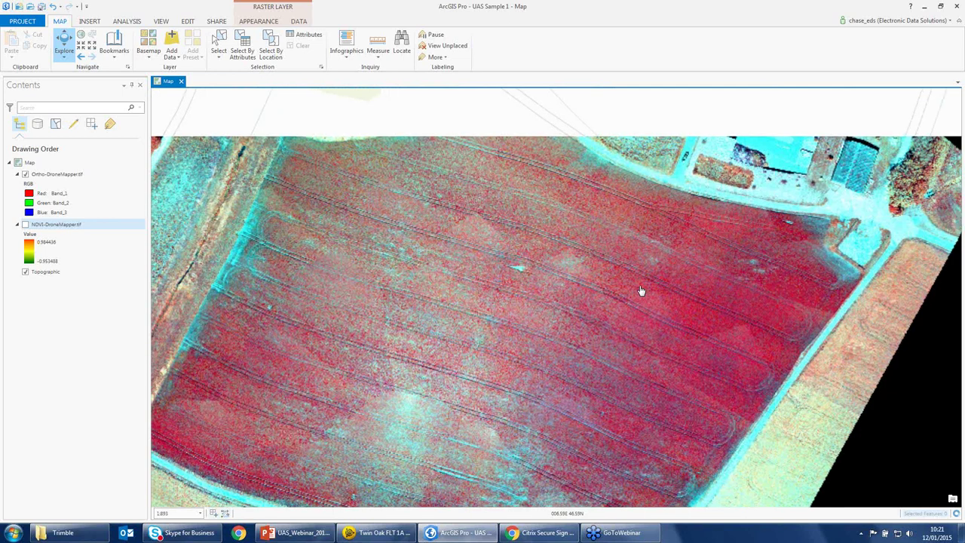
scroll(641, 291, up, 2)
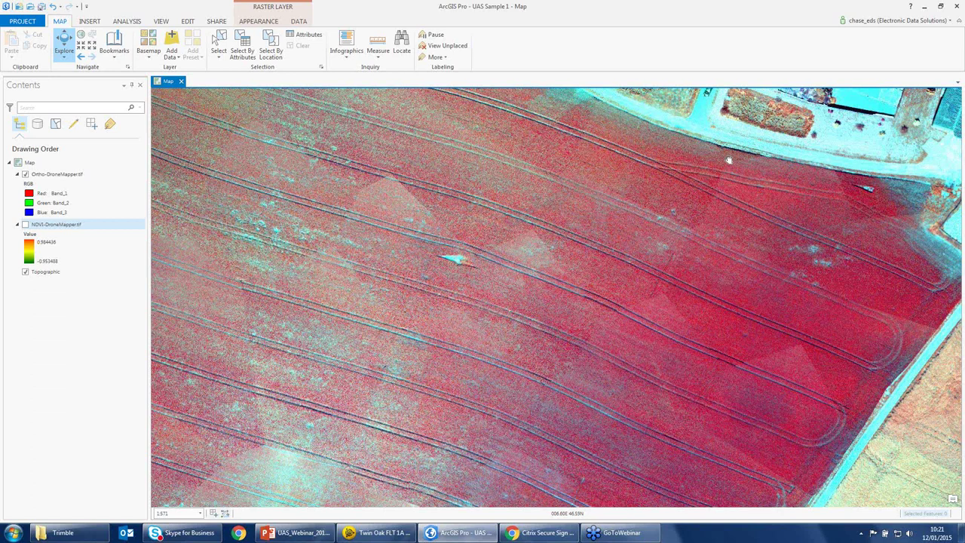
Examine the buildings, tree cluster and road junction around the crop field in the Ortho-DroneMapper.tif image.
drag(640, 243, 604, 277)
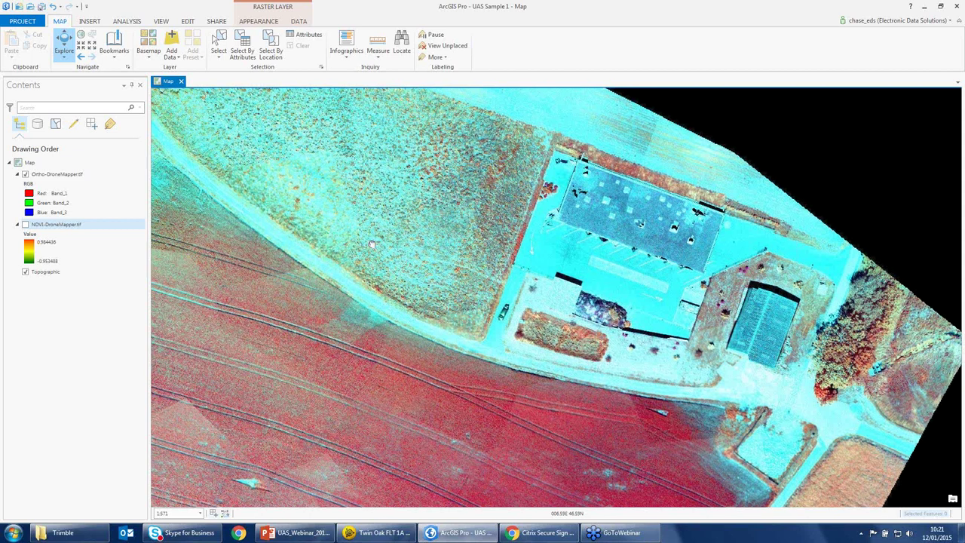
drag(371, 245, 527, 175)
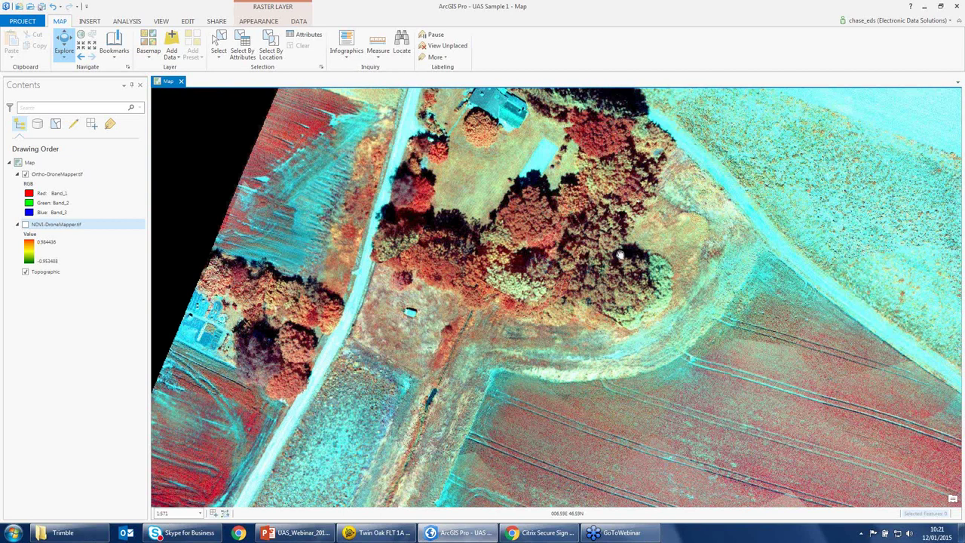
drag(618, 256, 604, 187)
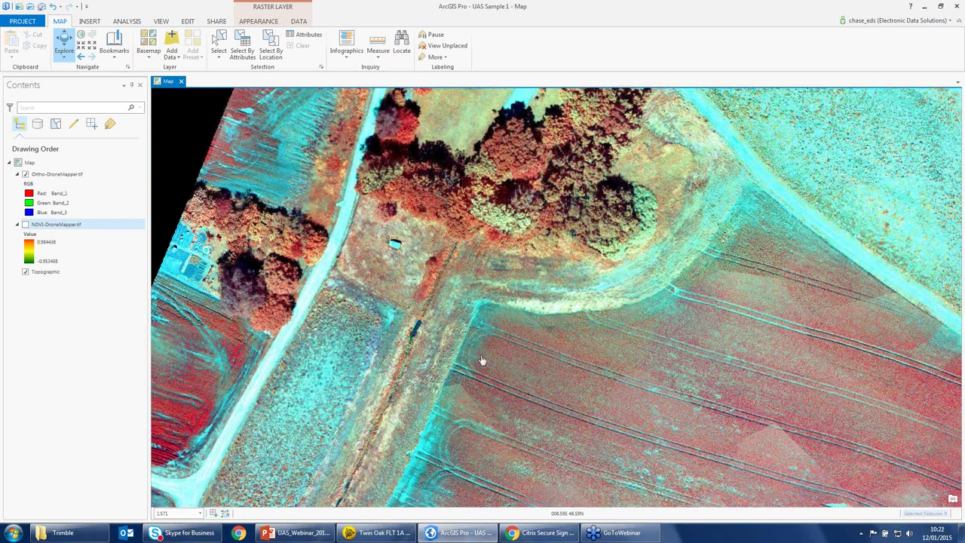
scroll(722, 370, down, 3)
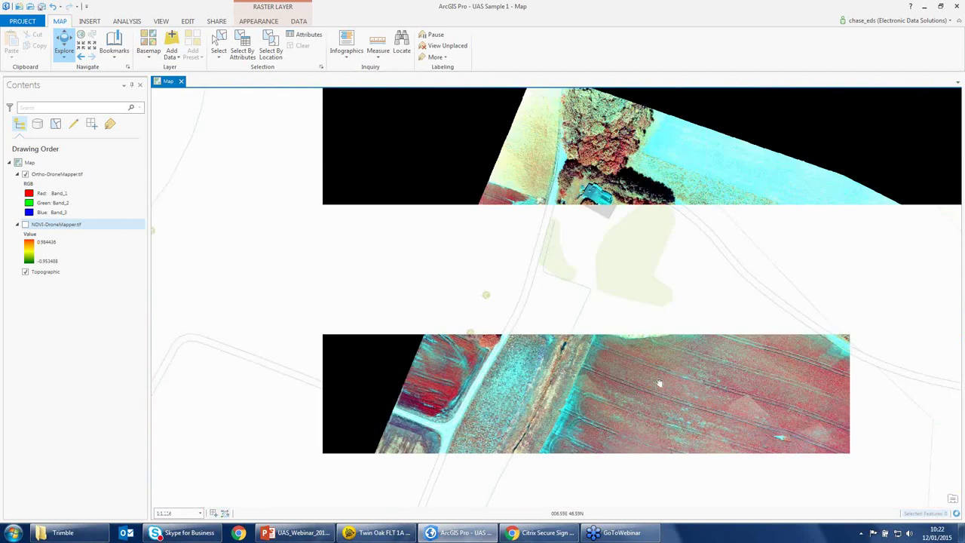
scroll(659, 383, up, 2)
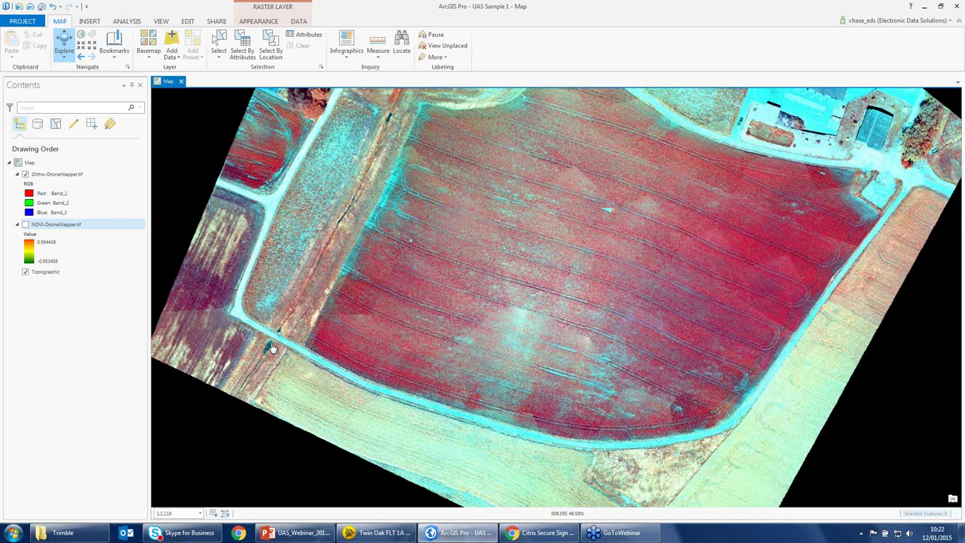
scroll(271, 348, up, 3)
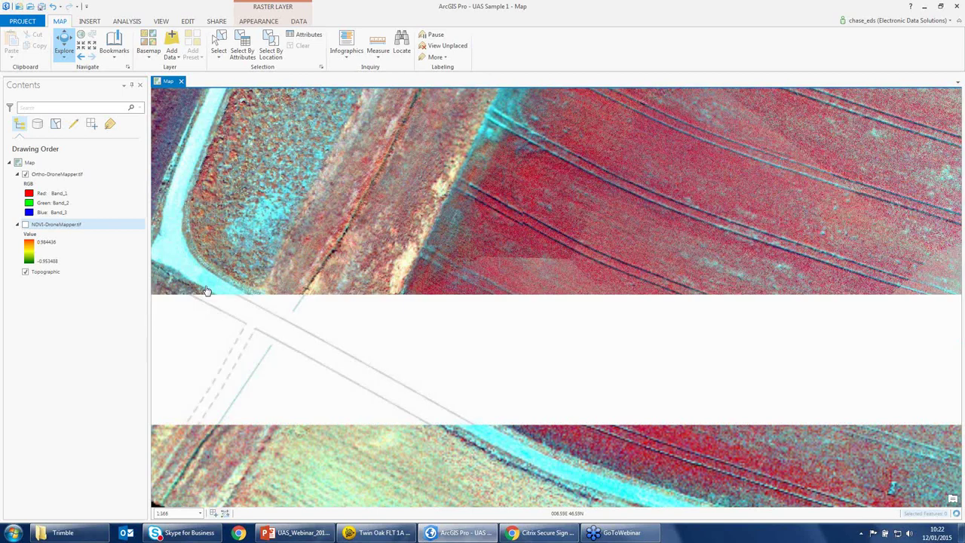
Hide the Ortho-DroneMapper.tif layer and display the NDVI-DroneMapper.tif layer across the whole field.
click(25, 174)
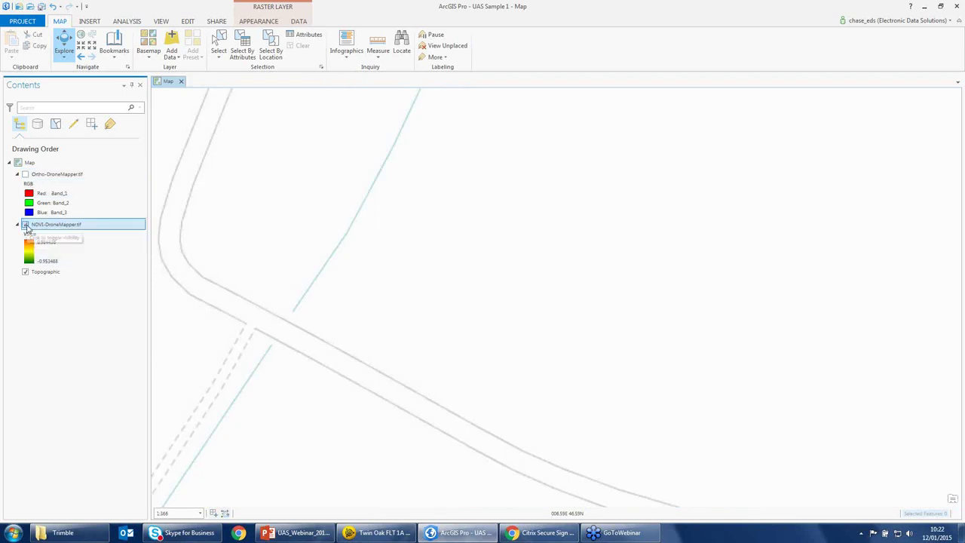
click(26, 224)
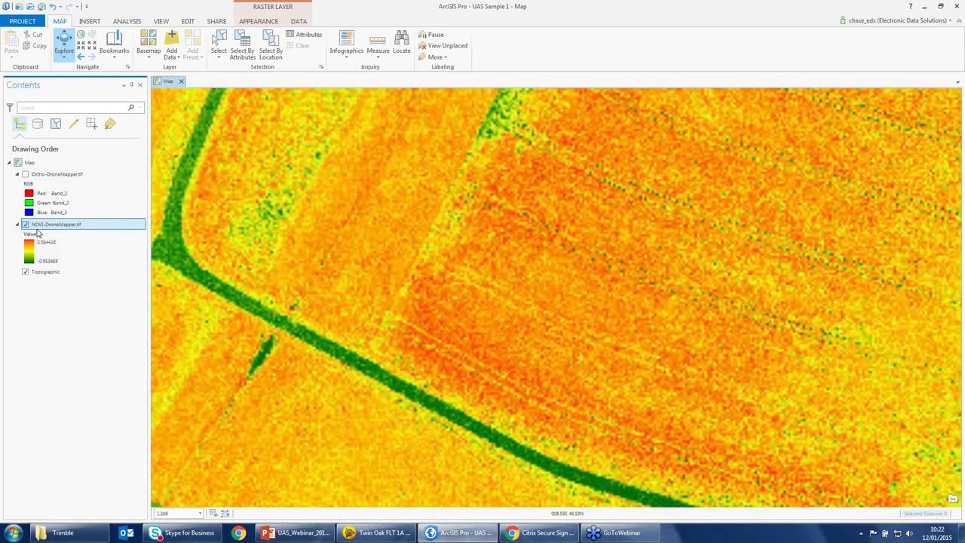
scroll(715, 258, down, 3)
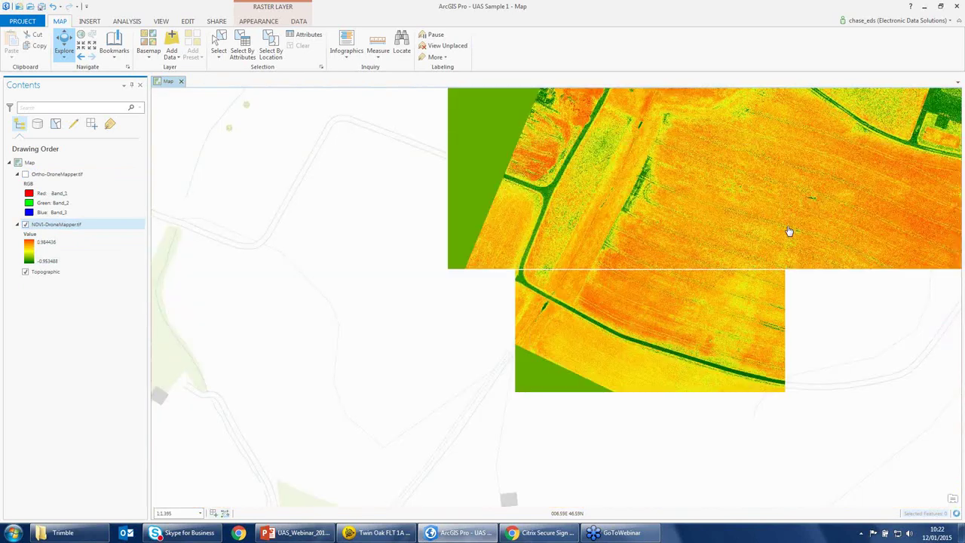
drag(817, 207, 619, 290)
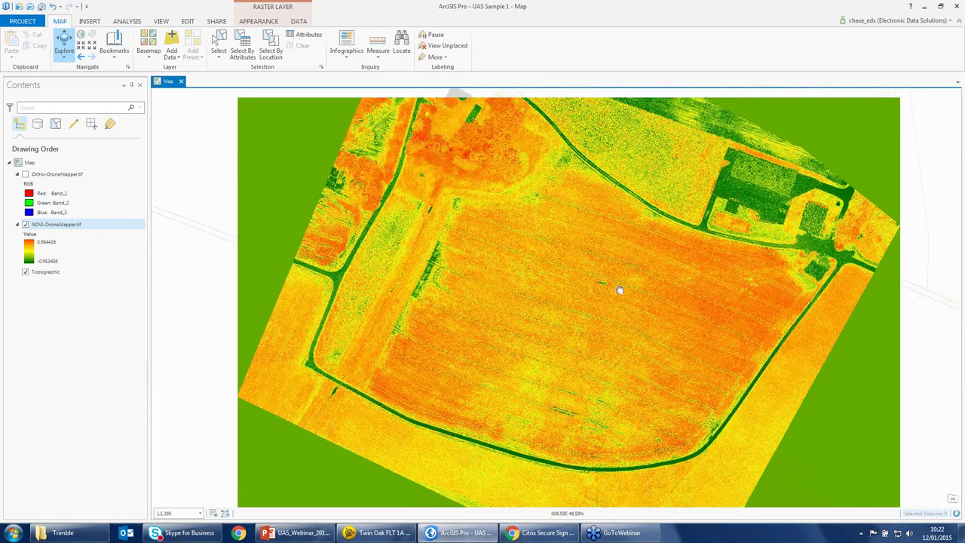
Switch to the UAS webinar presentation in PowerPoint and open slide 9, "Why UAS?".
click(288, 537)
scroll(57, 413, down, 1)
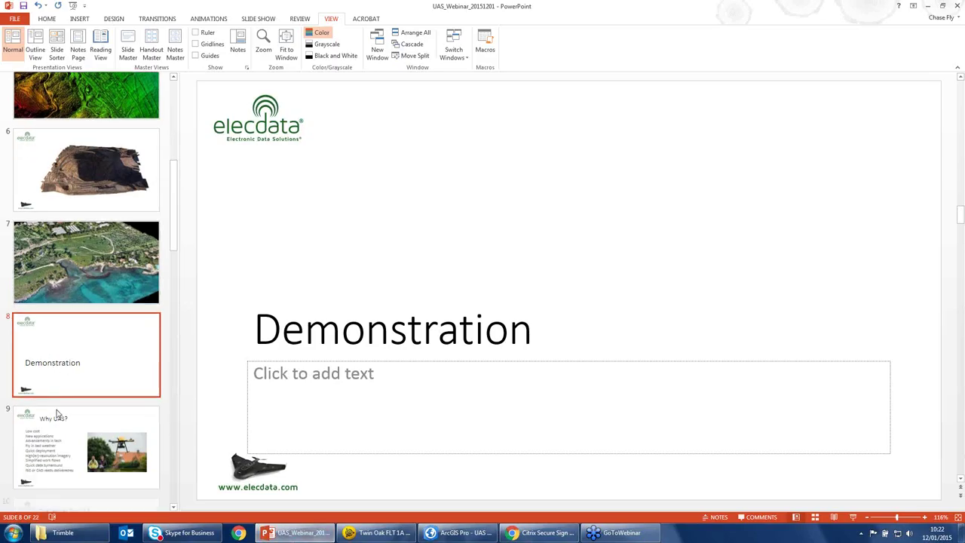
scroll(57, 413, down, 4)
click(114, 255)
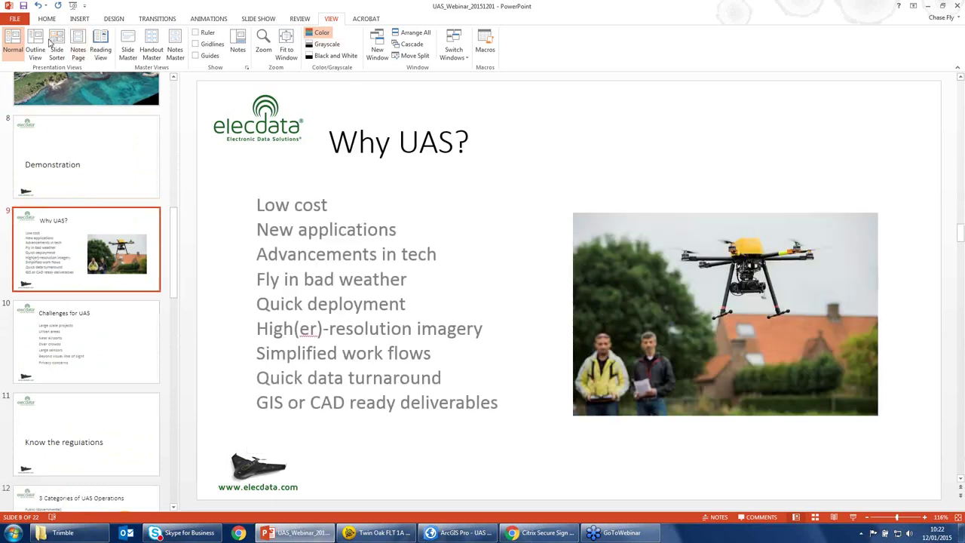
Try starting the slide show, exit it, and return to the "Why UAS?" slide to open its slide options.
click(74, 7)
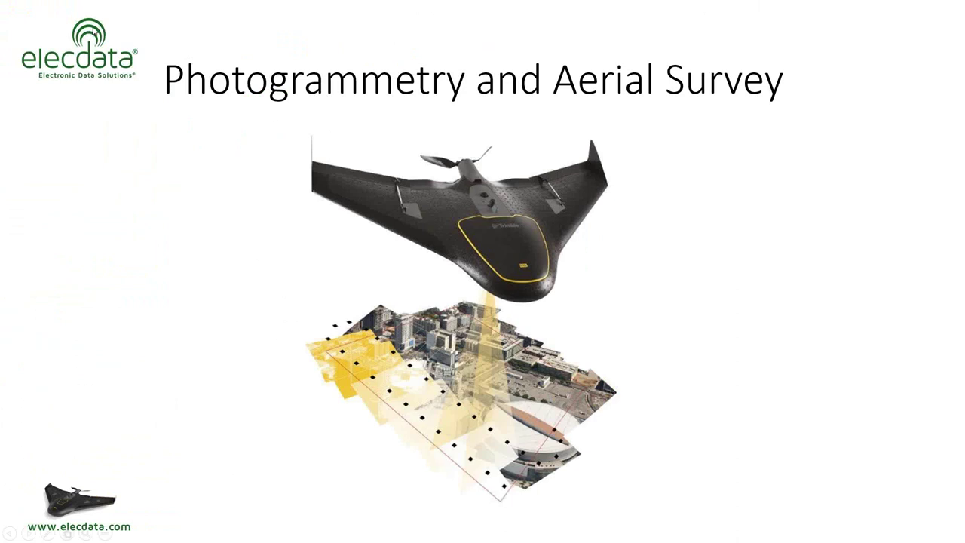
key(Escape)
scroll(120, 335, down, 5)
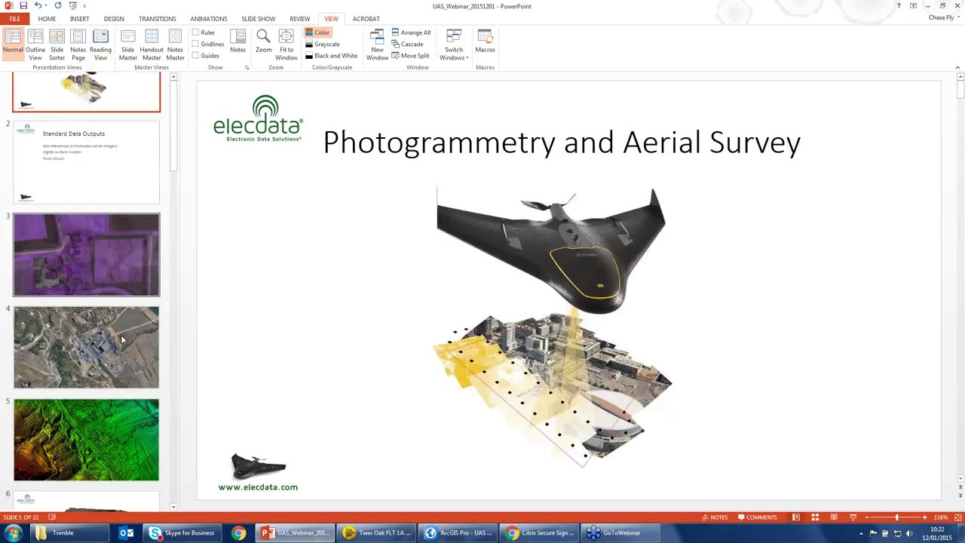
scroll(120, 322, down, 1)
right_click(80, 242)
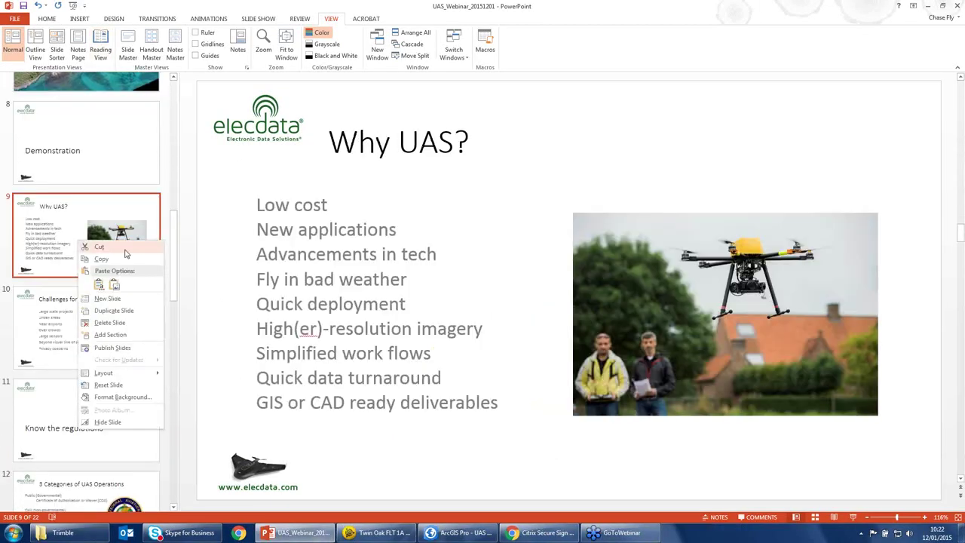